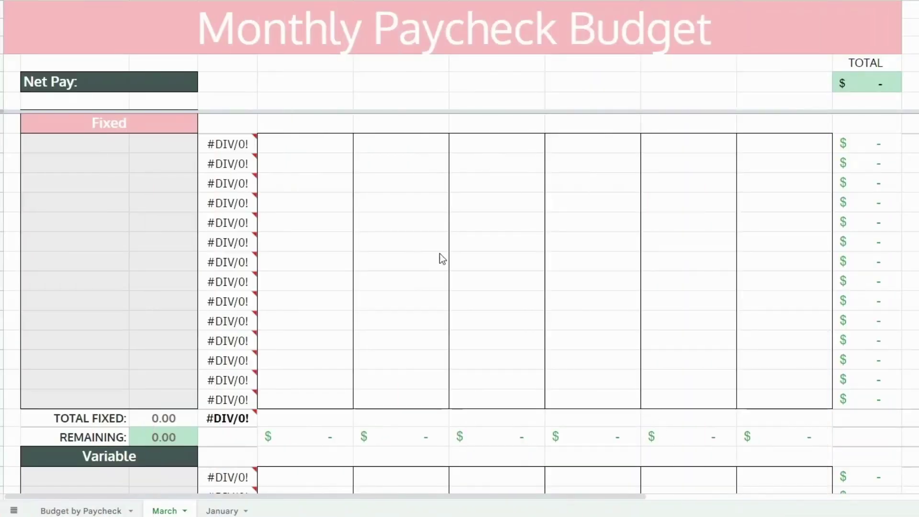
- Enter $6,000 as the monthly Net Pay
click(192, 88)
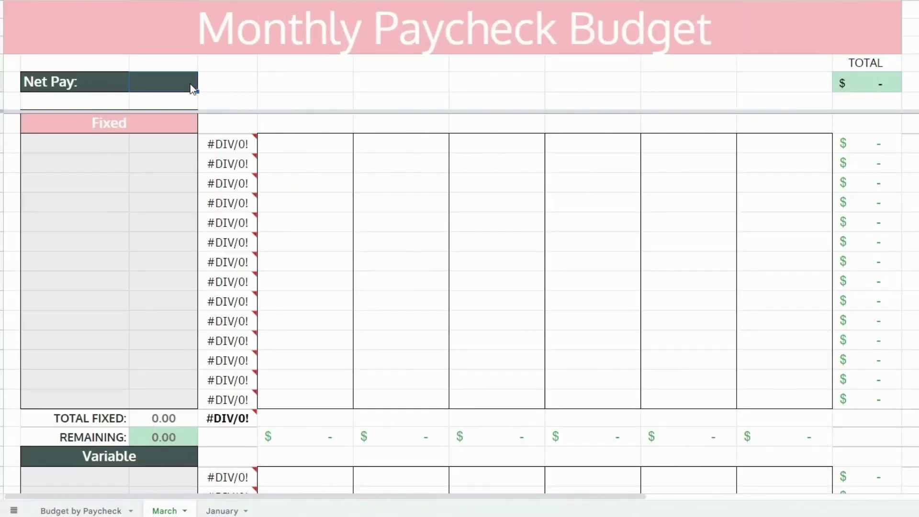
text(6000)
key(Tab)
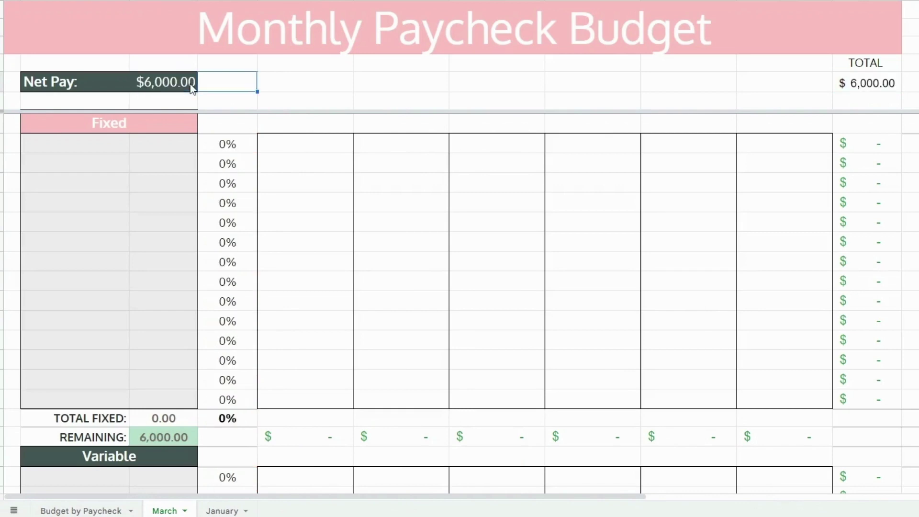
- List the fixed expenses Mortgage, Utilities, Phone, Cable and Internet
click(115, 151)
text(Mortgage)
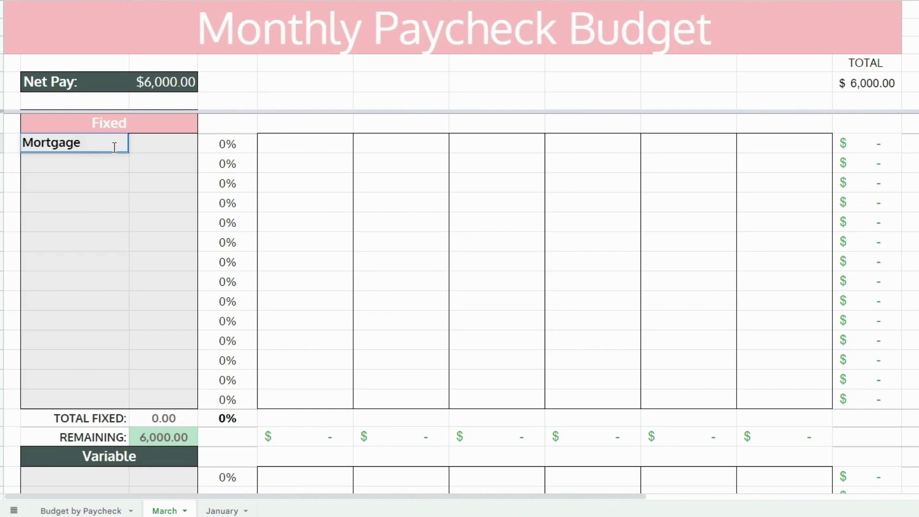
key(Return)
text(Utilities)
key(Return)
text(Phone)
key(Return)
text(Cable)
key(Return)
text(Internet)
- Give the fixed expenses amounts 1,400, 300, 100, 50 and 100, totaling 1,950.00
click(195, 151)
text(1400)
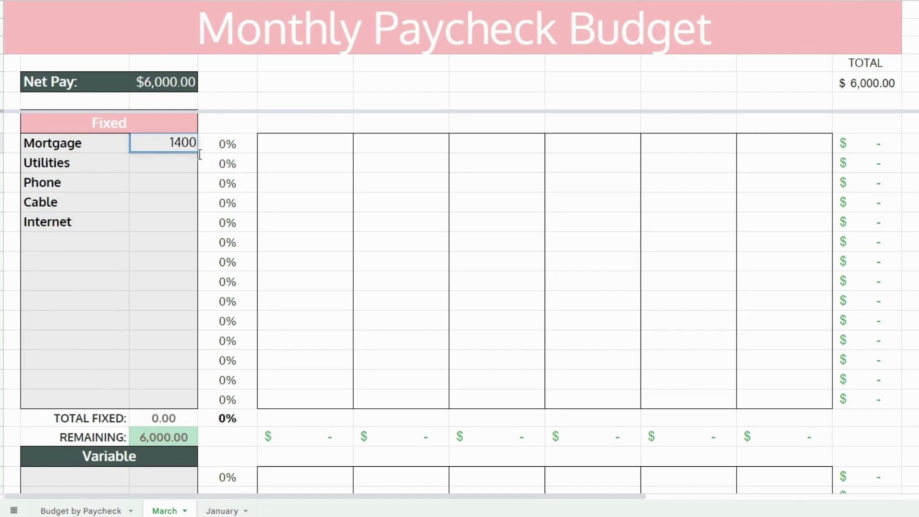
key(Return)
text(300)
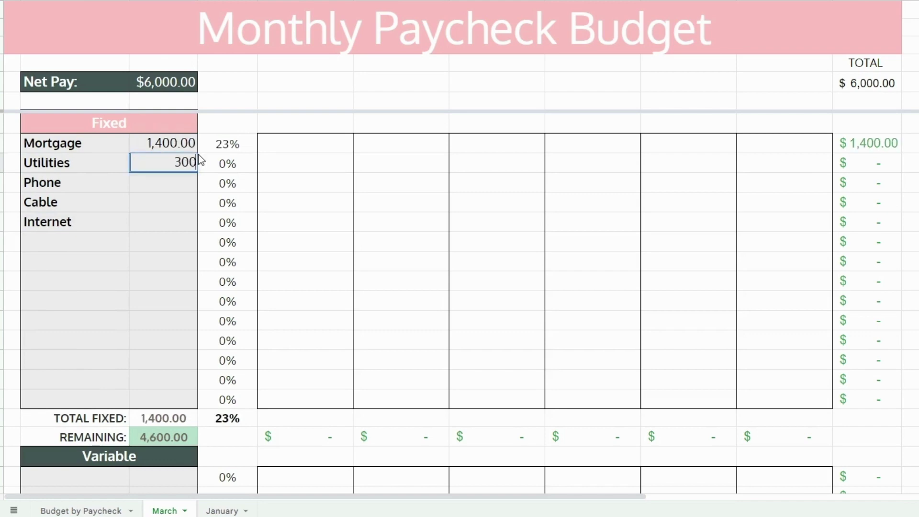
key(Return)
text(100)
key(Return)
text(50)
key(Return)
text(100)
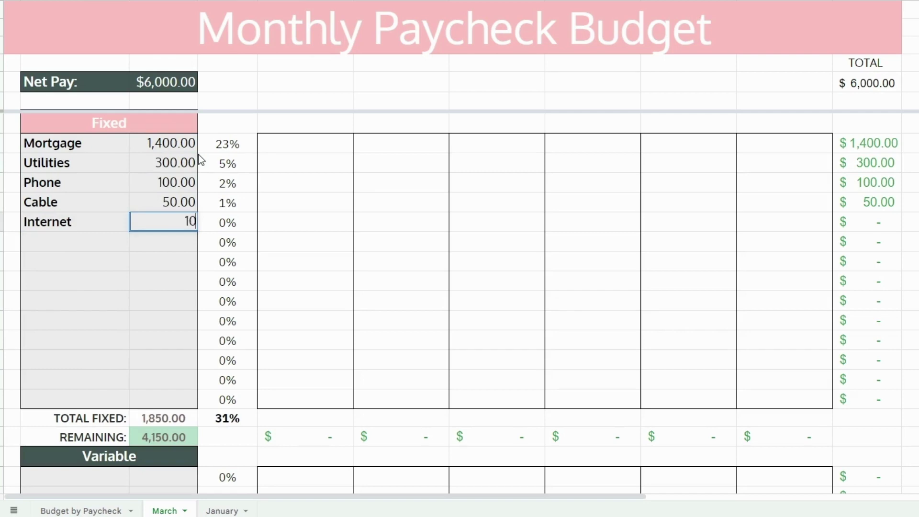
key(Tab)
click(190, 421)
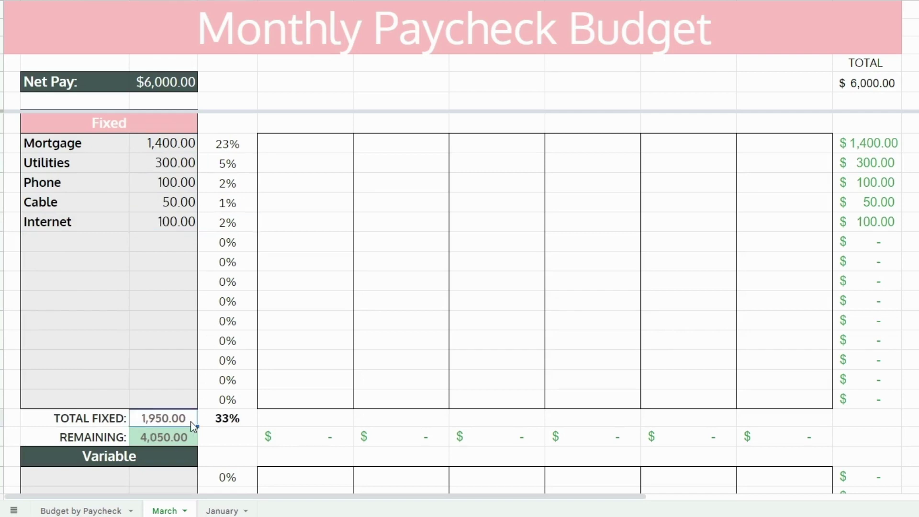
- List the variable expenses Fuel, Groceries and Restaurants
click(191, 443)
scroll(294, 341, down, 5)
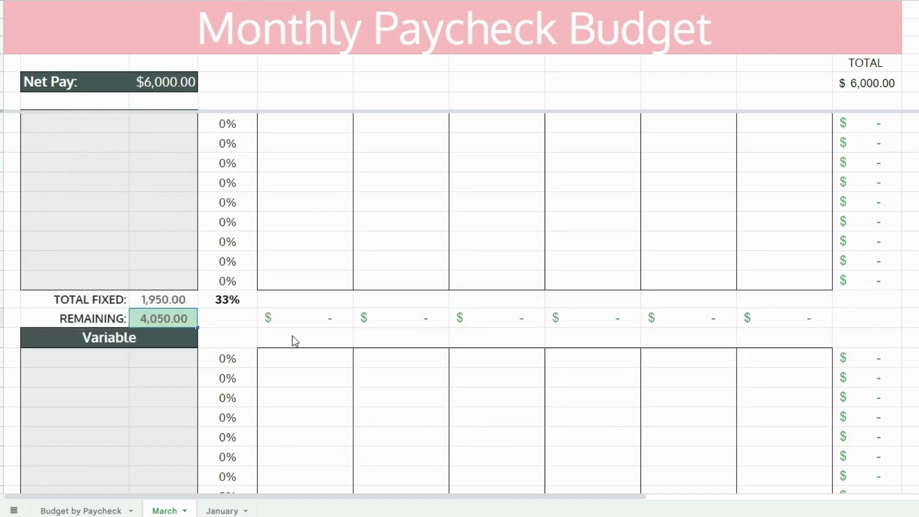
click(93, 245)
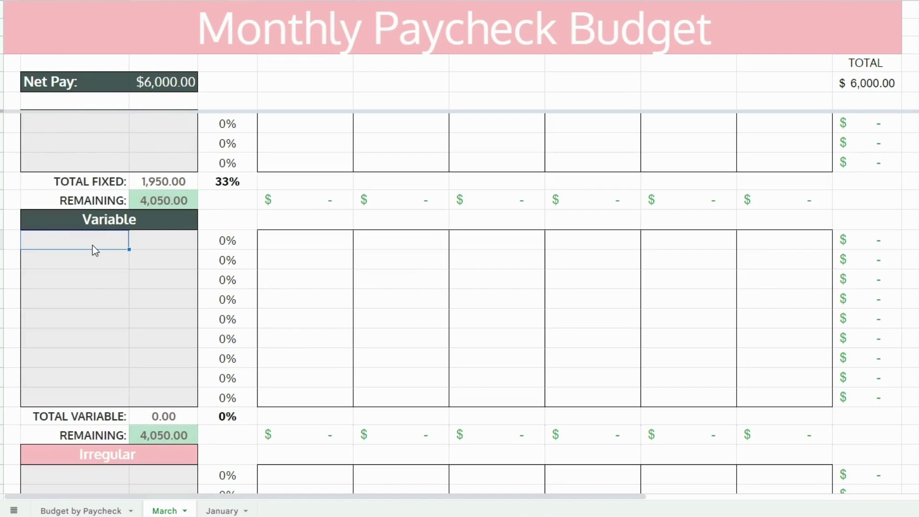
text(Fuel)
key(Return)
text(Groceries)
key(Return)
text(REs)
key(BackSpace)
key(BackSpace)
text(estaurants)
- Give Fuel 400, Groceries 800 and Restaurants 200, totaling 1,400.00 variable
click(168, 247)
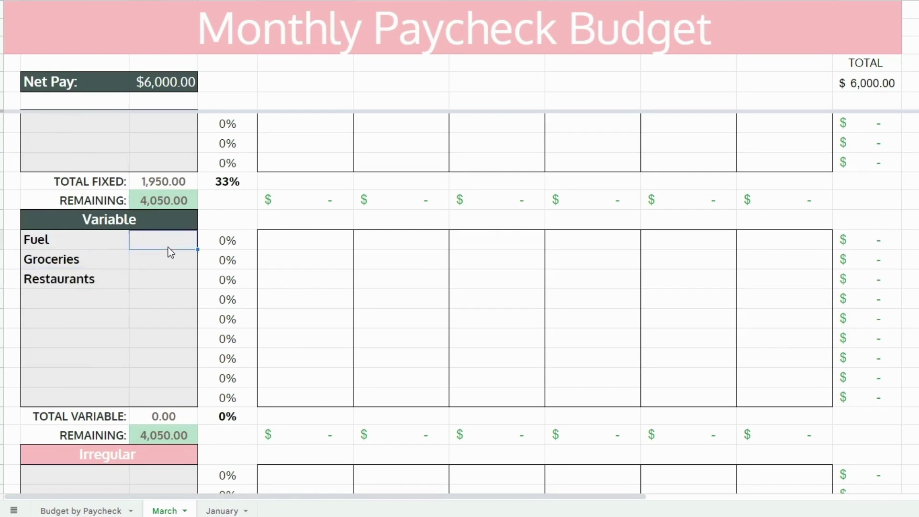
text(400)
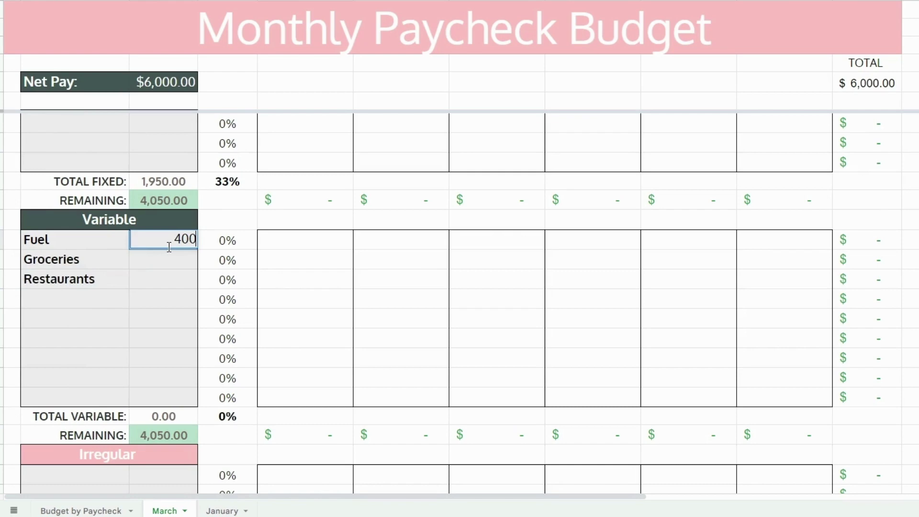
key(Return)
text(800)
key(Return)
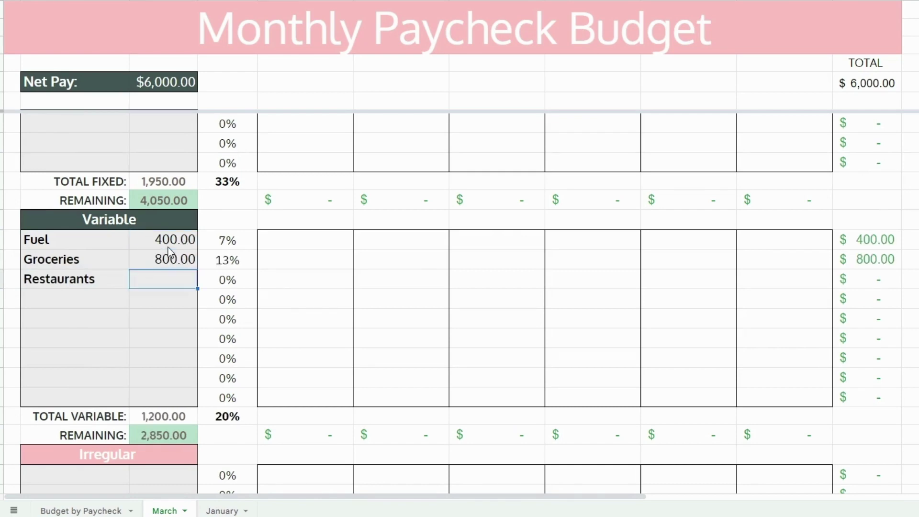
text(200)
key(Return)
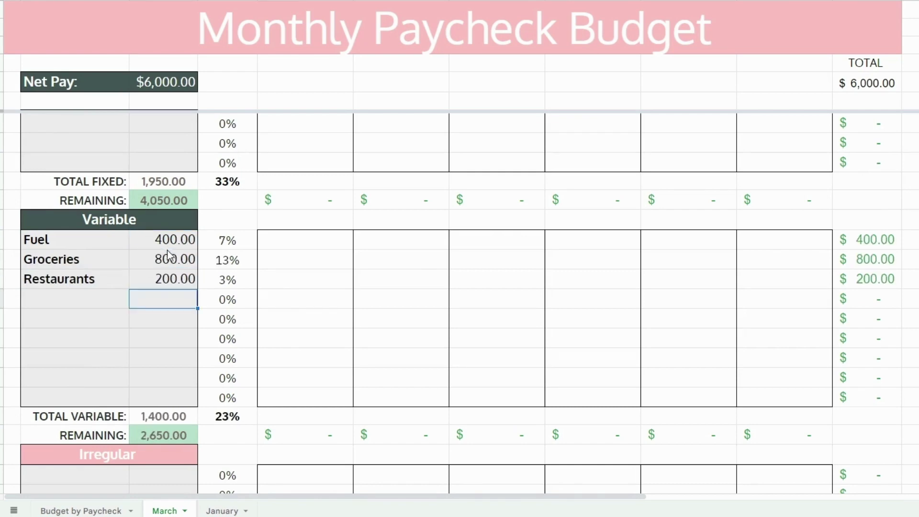
click(169, 415)
double_click(170, 439)
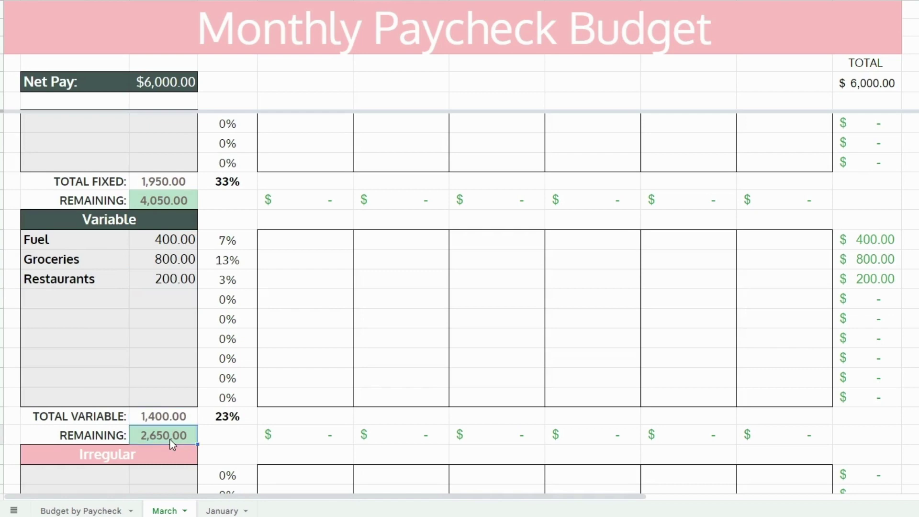
key(Return)
- List the irregular expenses Insurance, Christmas, Kids activities, Babysitter, Home repairs and Car repairs
scroll(169, 436, down, 3)
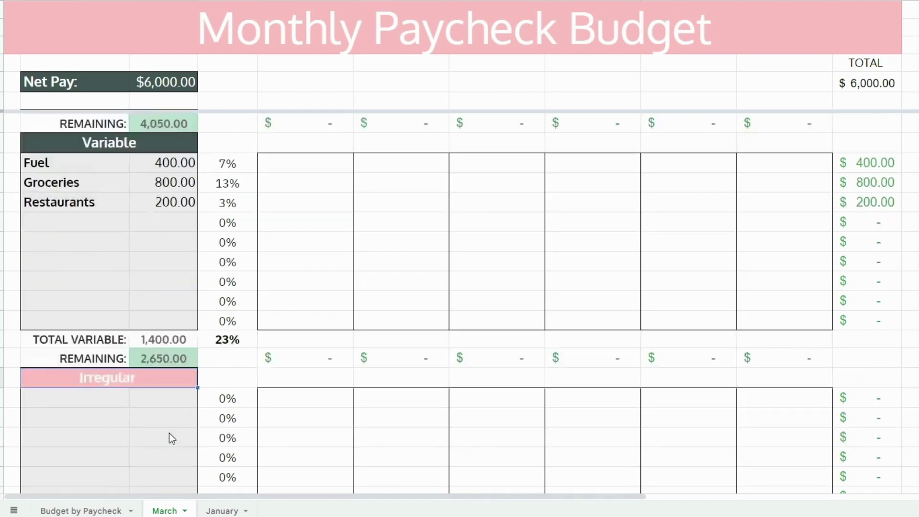
click(125, 368)
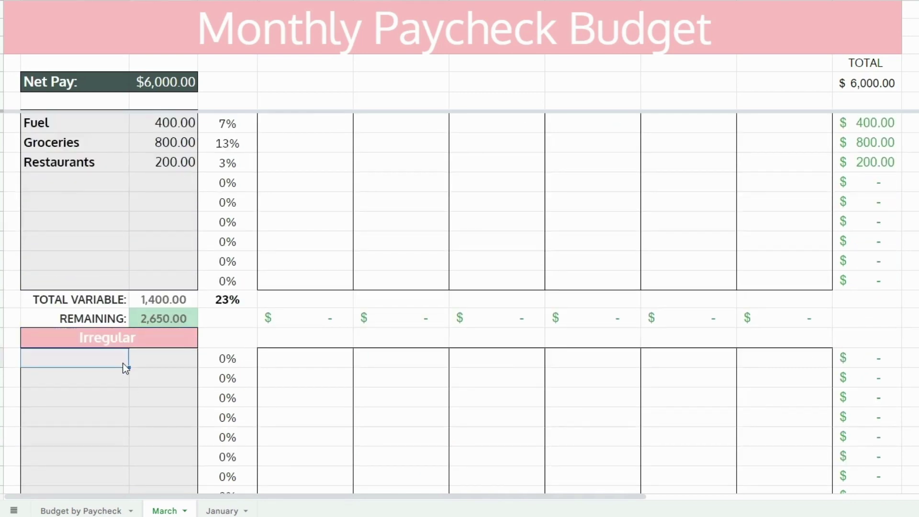
text(Insurance)
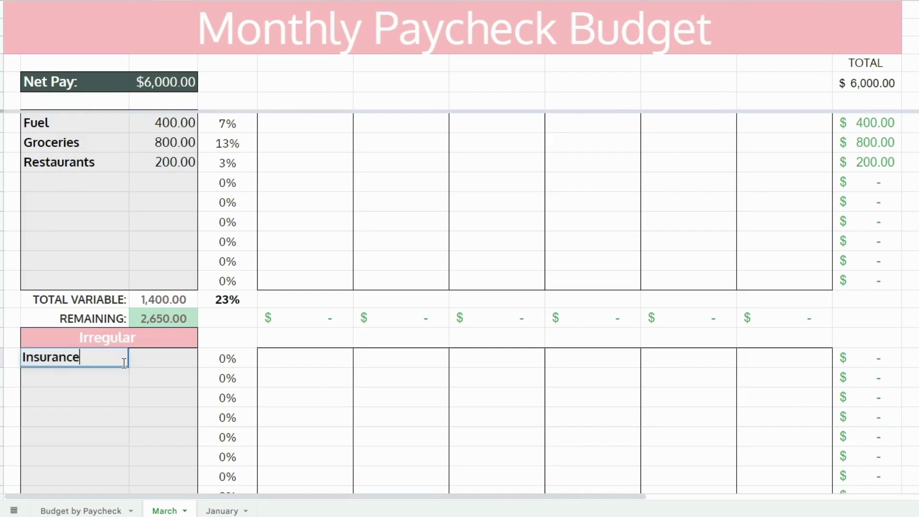
key(Return)
text(Christmas)
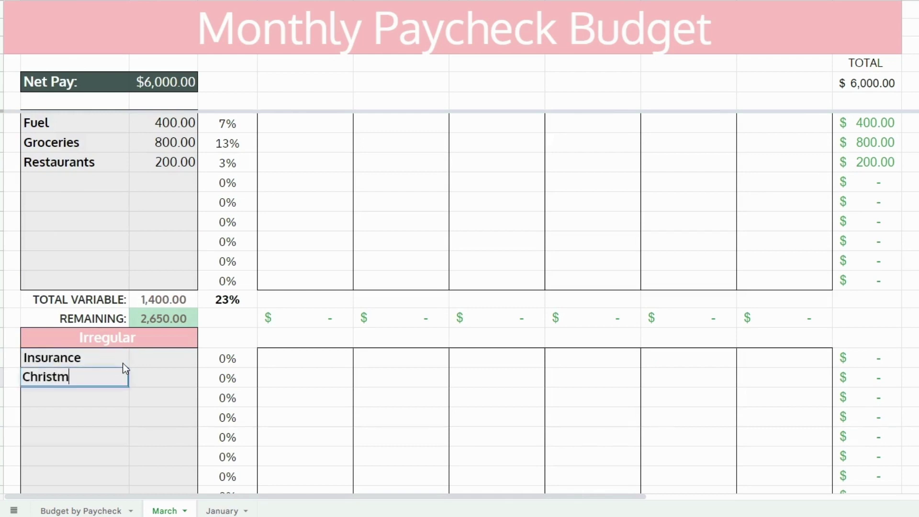
key(Return)
text(Kids activities)
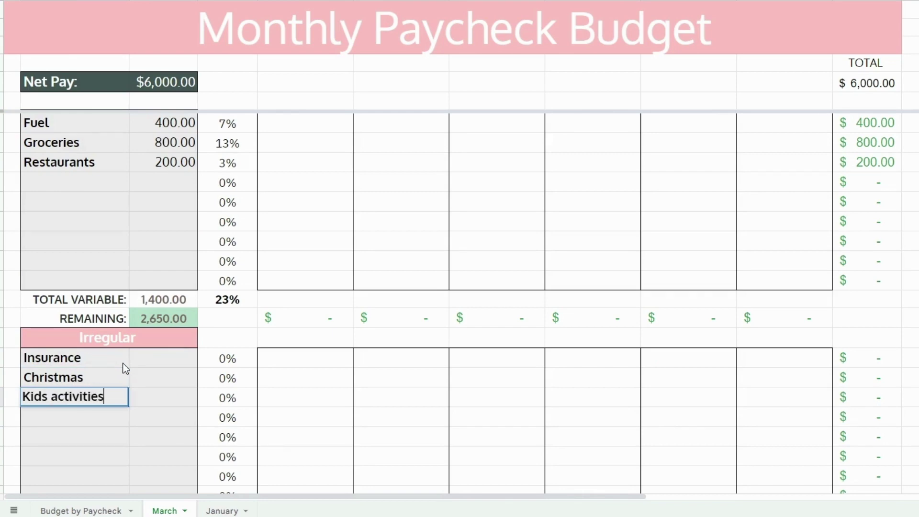
key(Return)
text(Babysitter)
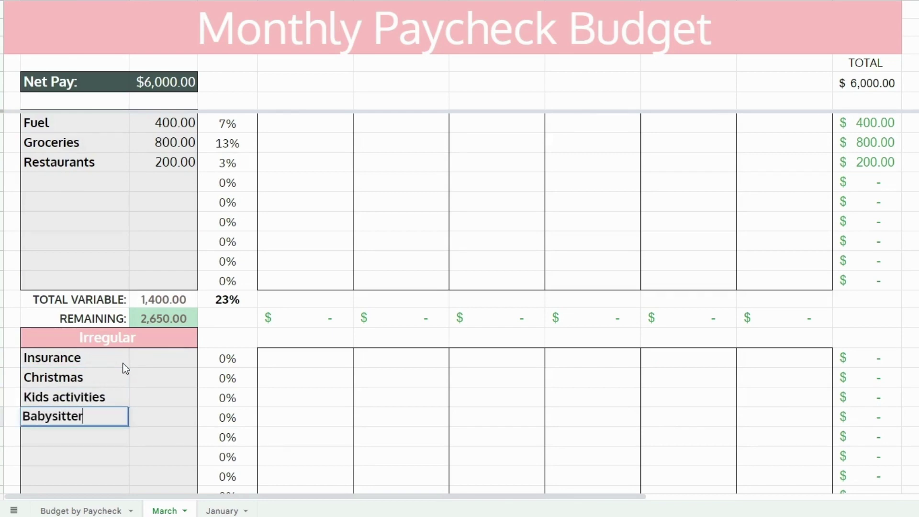
key(Return)
text(Hom)
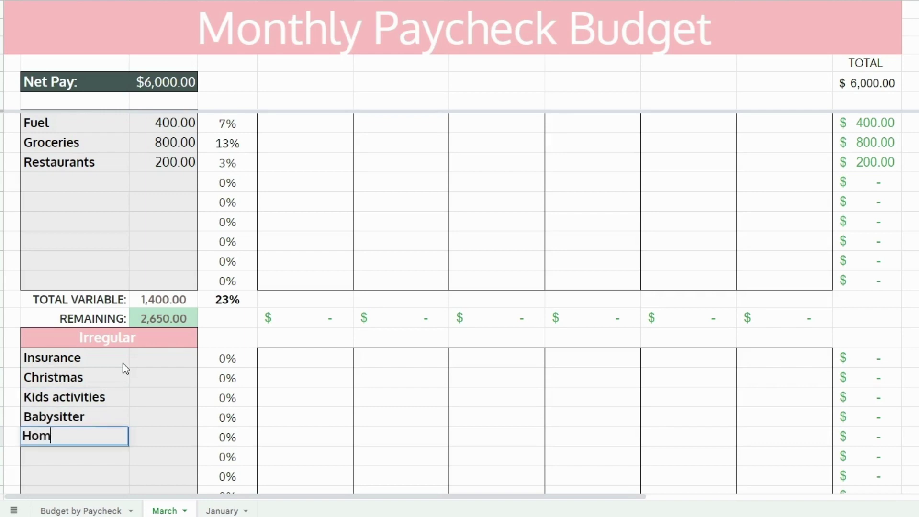
text(e repairs)
key(Return)
text(Car repairs)
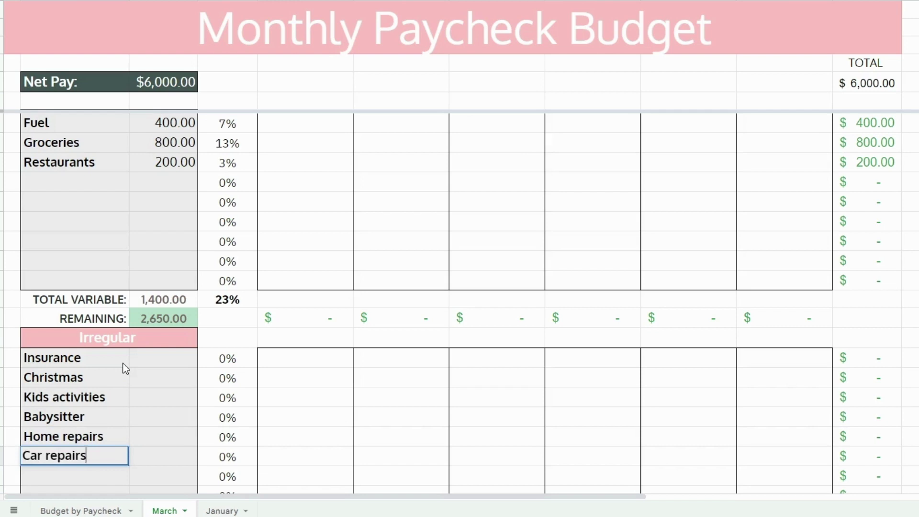
key(Up)
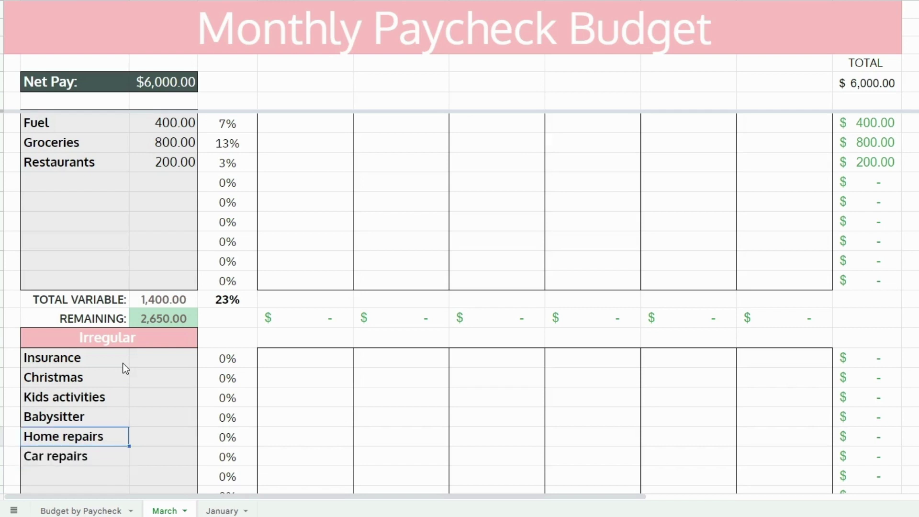
- Budget Insurance =1200/12, Christmas =600/12, Kids activities 50, Babysitter 50, and Home and Car repairs =2400/12
click(189, 364)
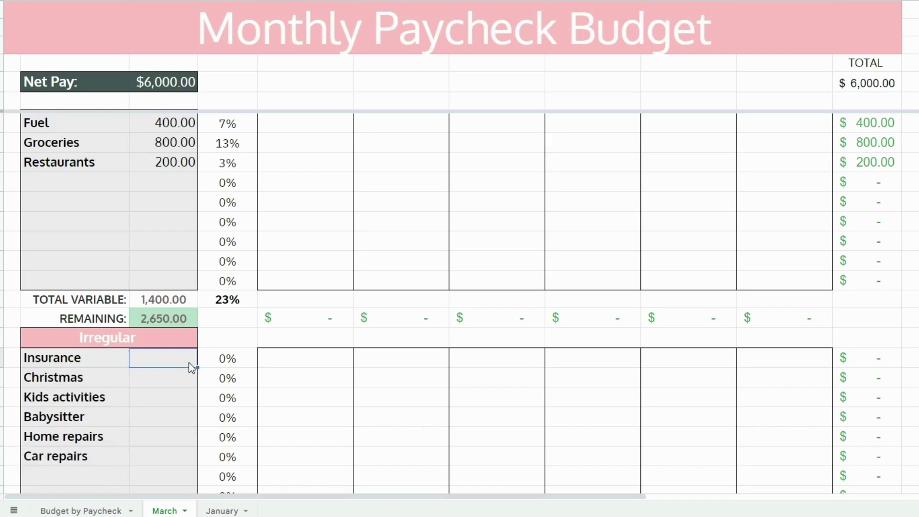
text(=12)
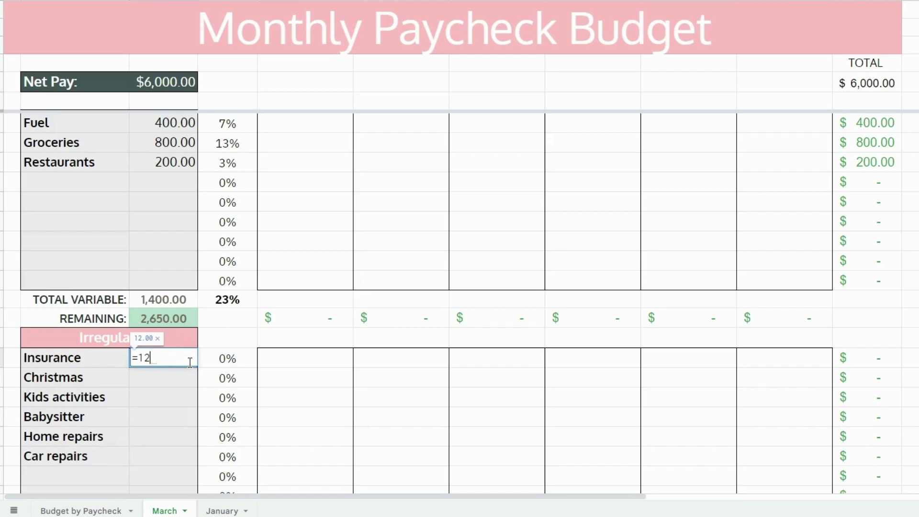
text(00/12)
key(Return)
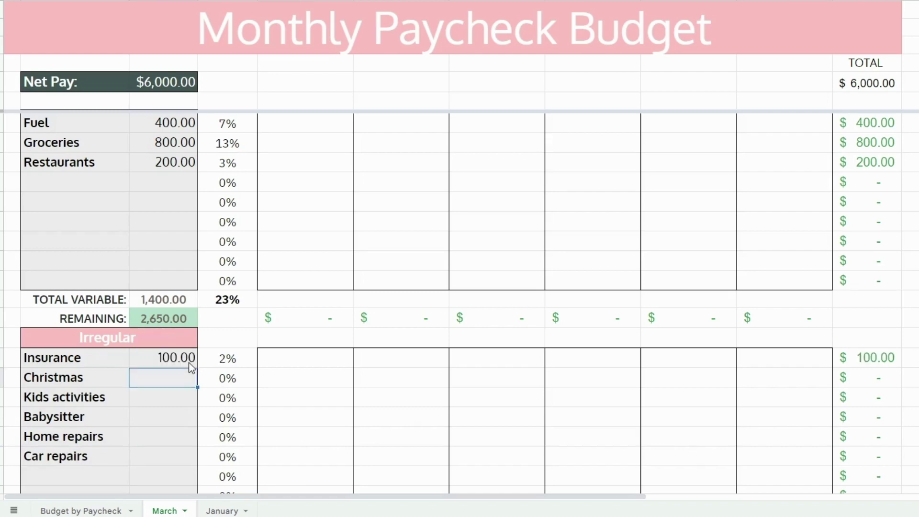
text(=600)
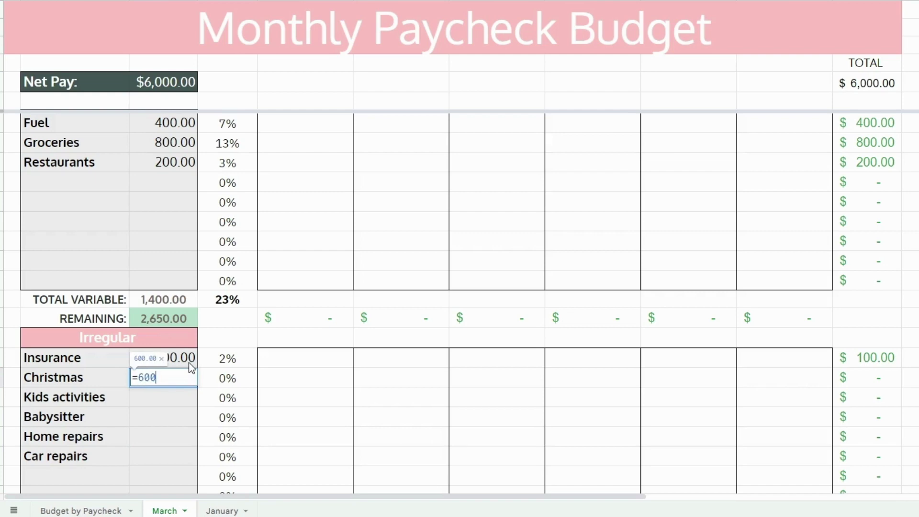
text(/12)
key(Return)
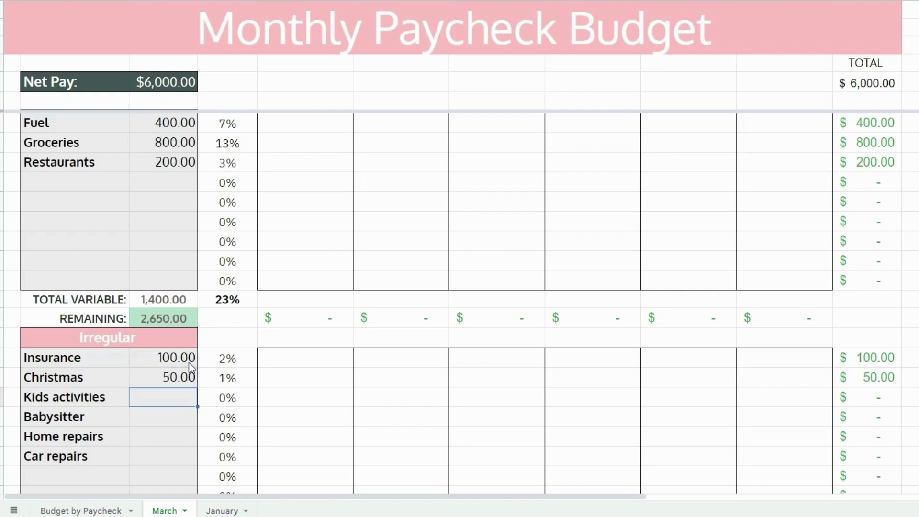
text(50)
key(Return)
text(50)
key(Return)
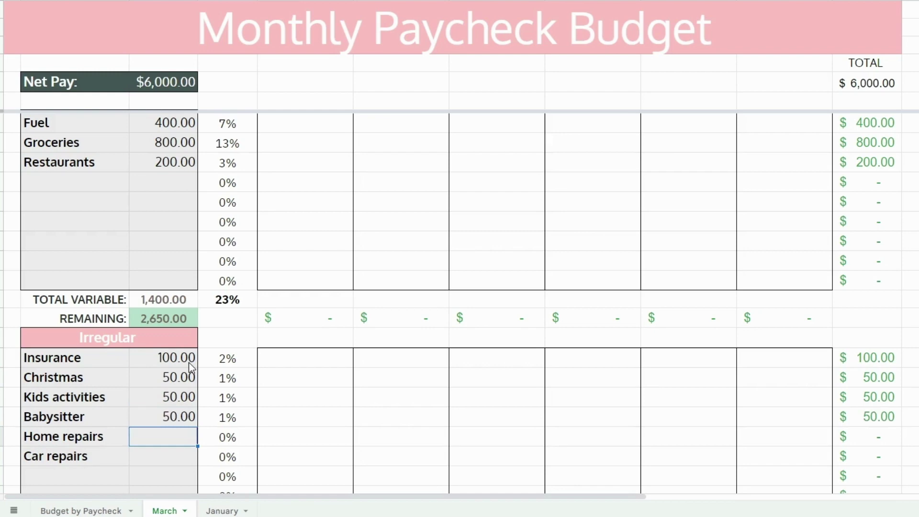
text(=2400/12)
key(Return)
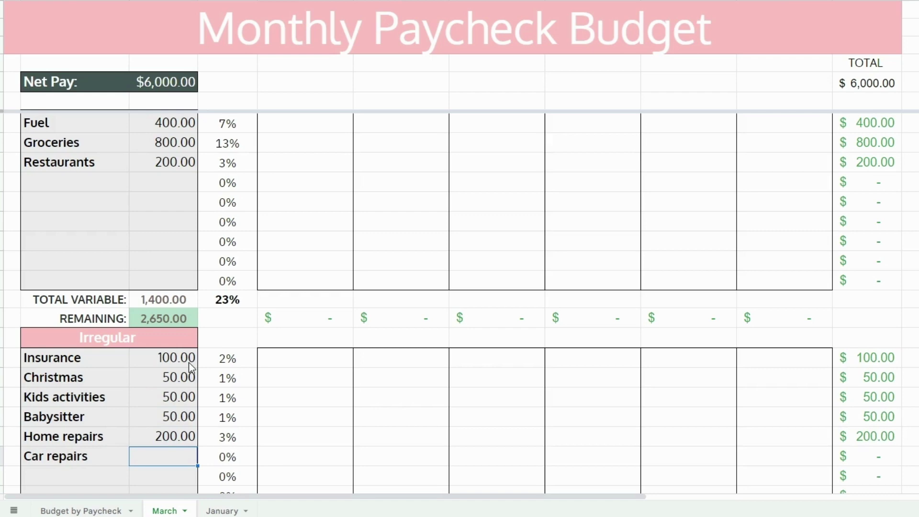
text(=2400/12)
key(Return)
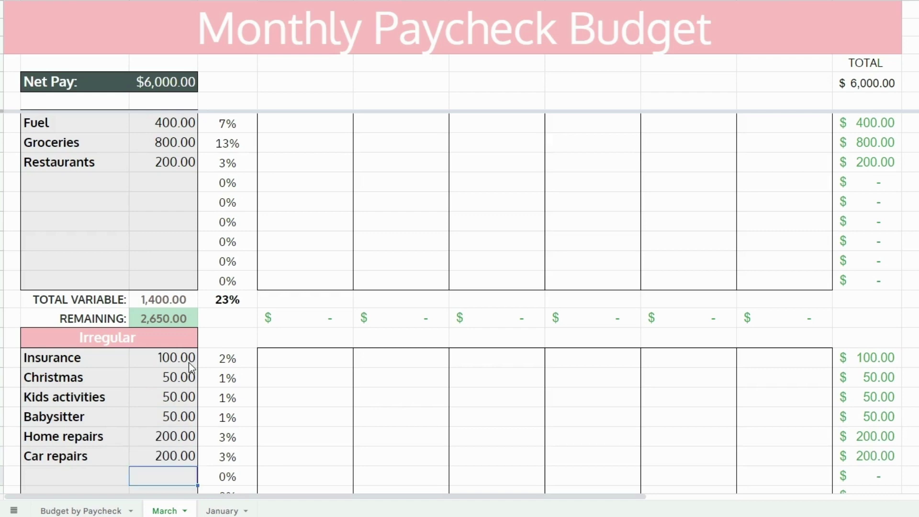
- Add Investing and New car fund as the two Goals entries
scroll(191, 368, down, 5)
click(165, 328)
scroll(305, 414, up, 5)
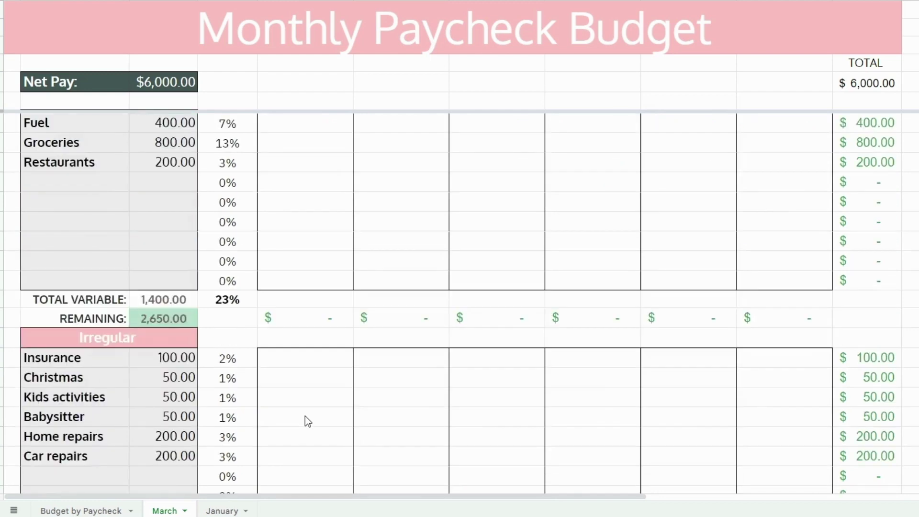
scroll(304, 415, down, 4)
click(63, 403)
click(88, 414)
scroll(129, 374, down, 3)
text(Investing)
key(Return)
text(New Car)
key(BackSpace)
key(BackSpace)
key(BackSpace)
text(car fund)
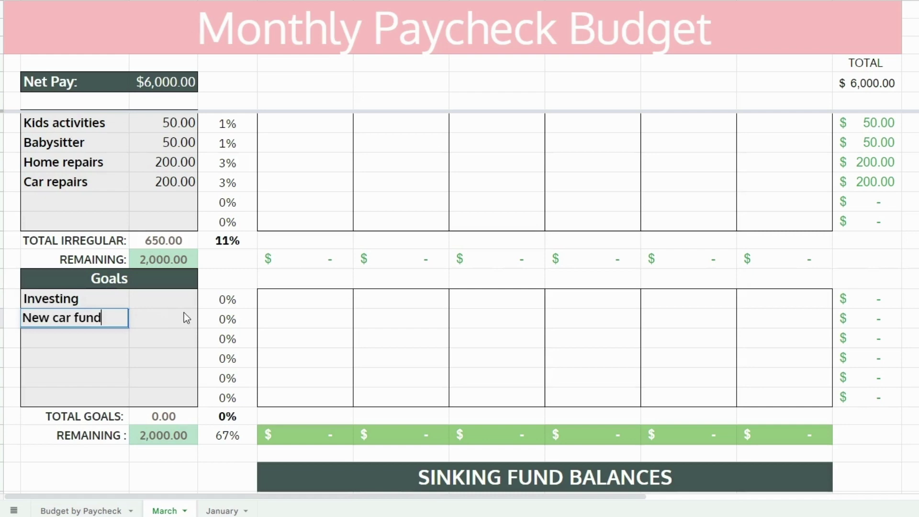
- Budget 1,000 each for Investing and New car fund, leaving 0.00 remaining
click(180, 302)
text(1000)
key(Tab)
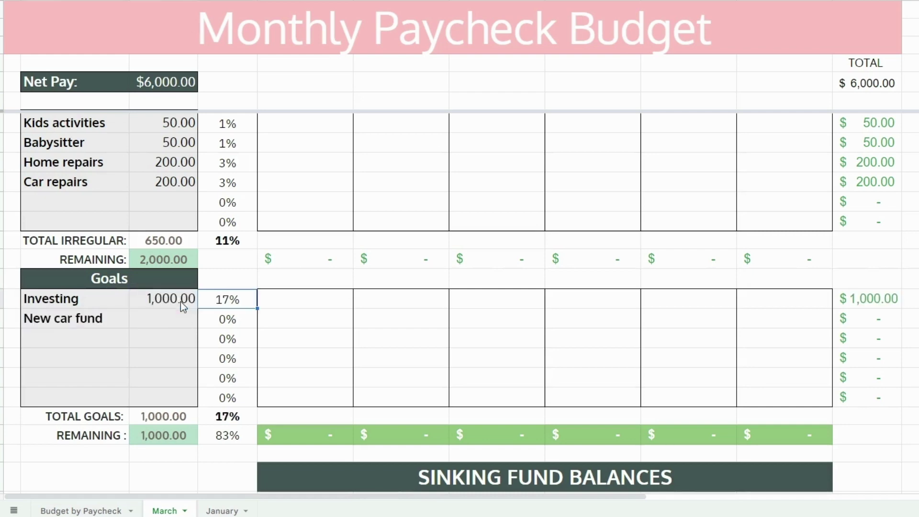
click(165, 325)
text(1000)
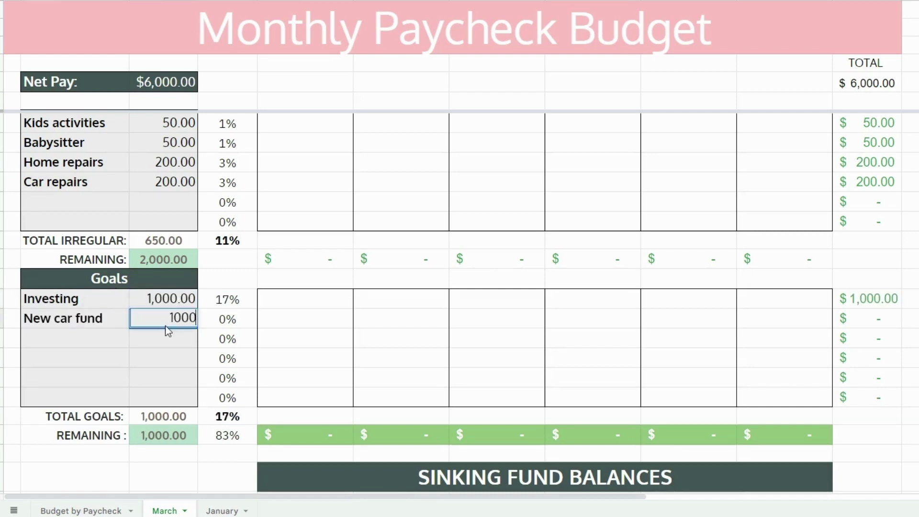
key(Tab)
click(240, 440)
- Review the Total Goals, Irregular, Variable and Fixed percentage cells
click(244, 421)
scroll(253, 421, up, 2)
click(241, 323)
scroll(302, 368, up, 3)
click(246, 224)
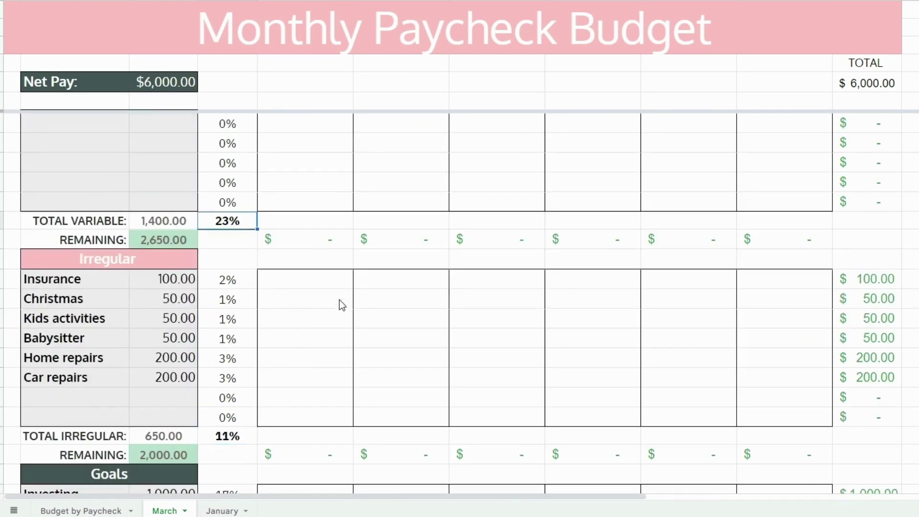
scroll(344, 316, up, 6)
click(238, 208)
click(237, 224)
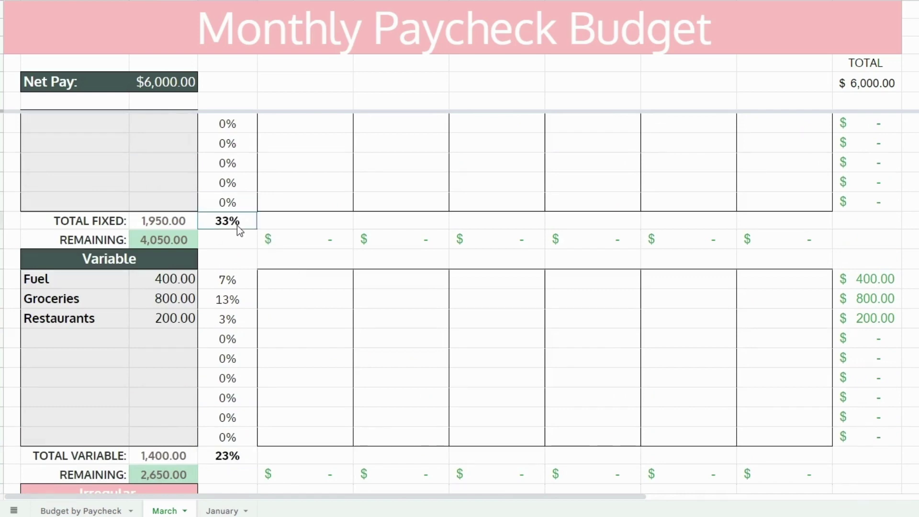
scroll(385, 321, up, 5)
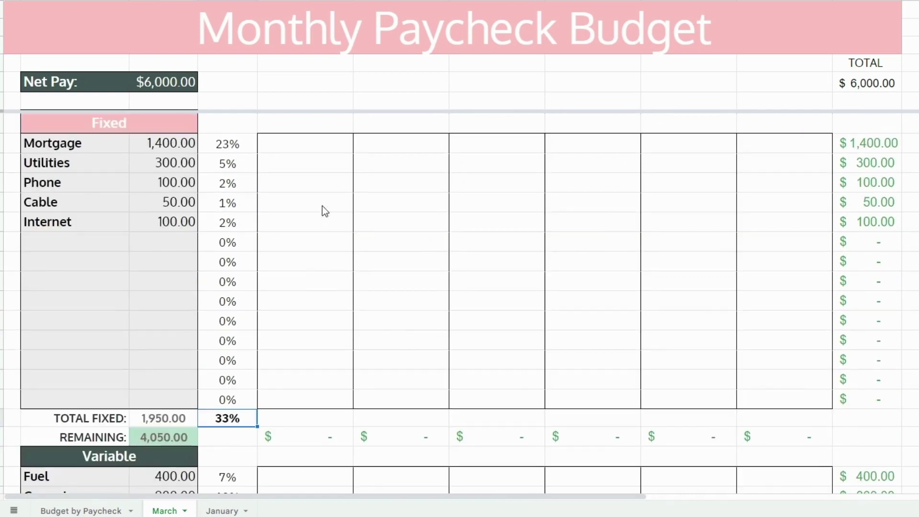
- Enter $1,000 in each of the six paycheck cells beside Net Pay, zeroing the pay total
click(305, 90)
text(1000)
key(Tab)
text(1000)
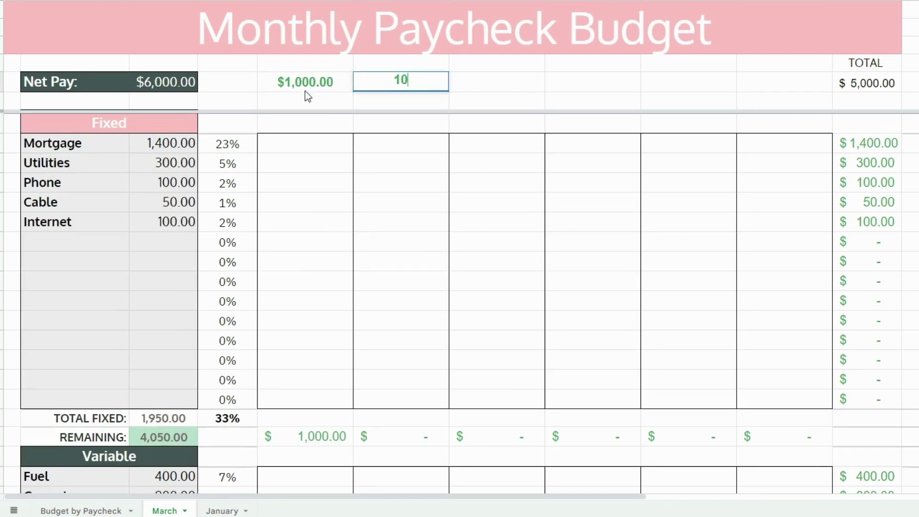
key(Tab)
text(1000)
key(Tab)
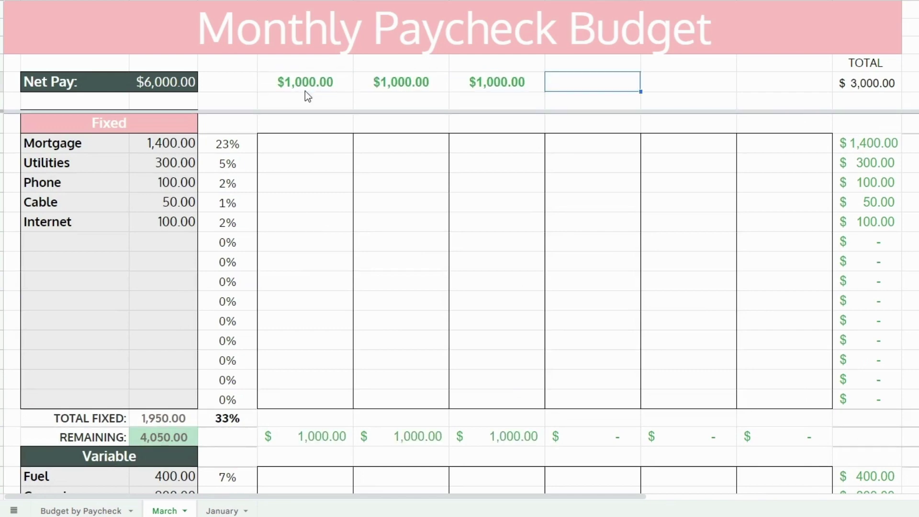
text(1000)
key(Tab)
text(1,00)
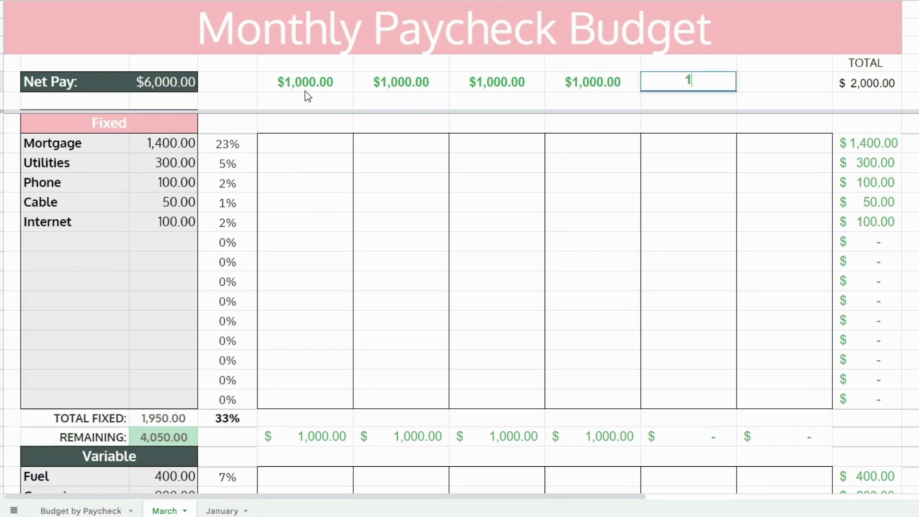
text(0)
key(Tab)
text(1000)
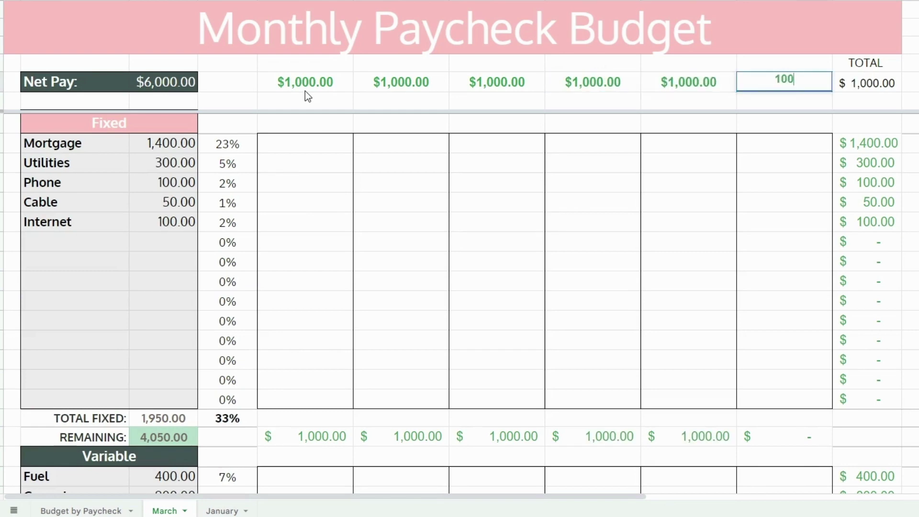
key(Tab)
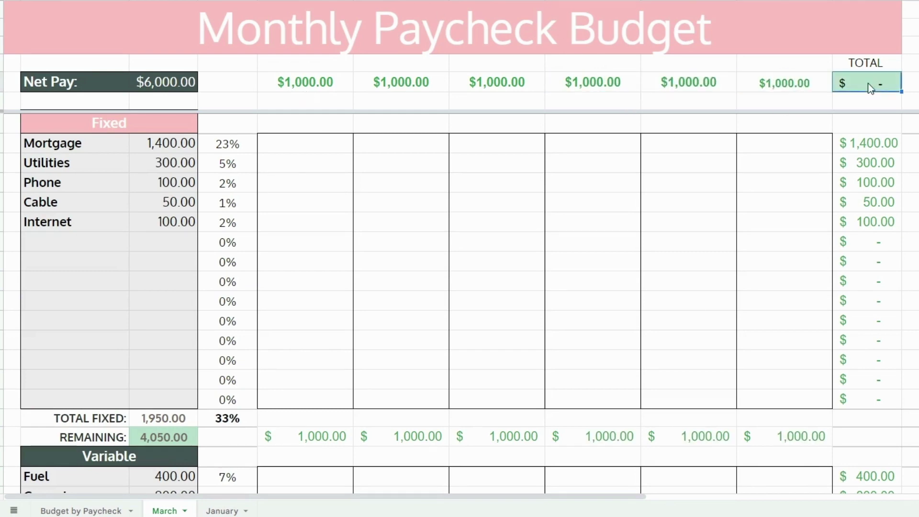
double_click(867, 82)
key(Return)
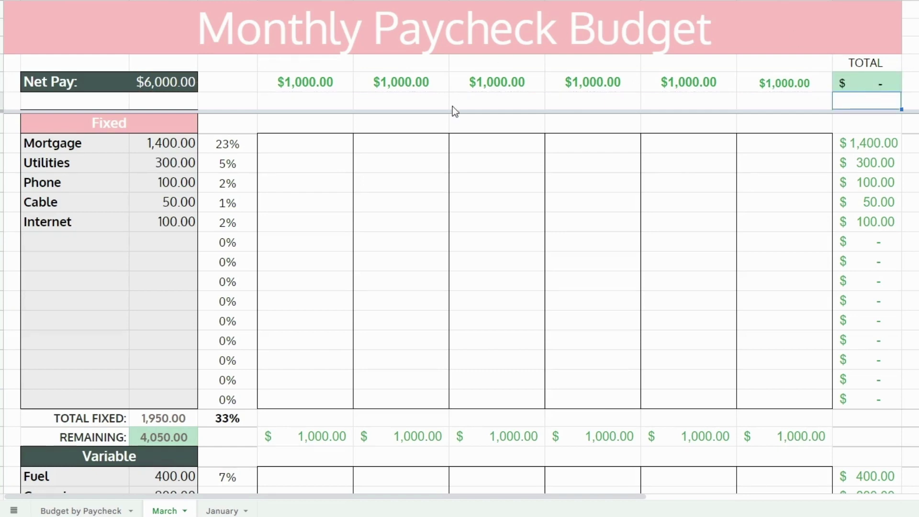
click(412, 148)
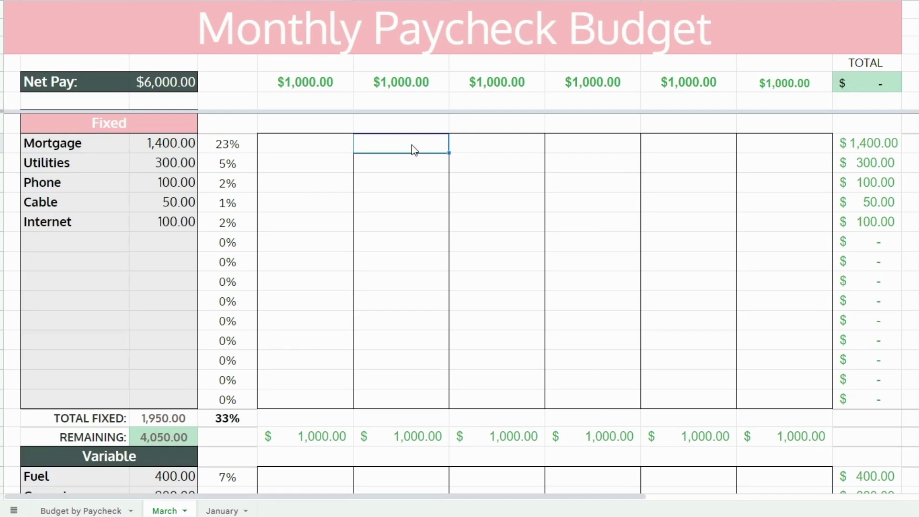
- Split Mortgage 700/700 and Utilities 150/150 between the first and third paychecks
click(352, 152)
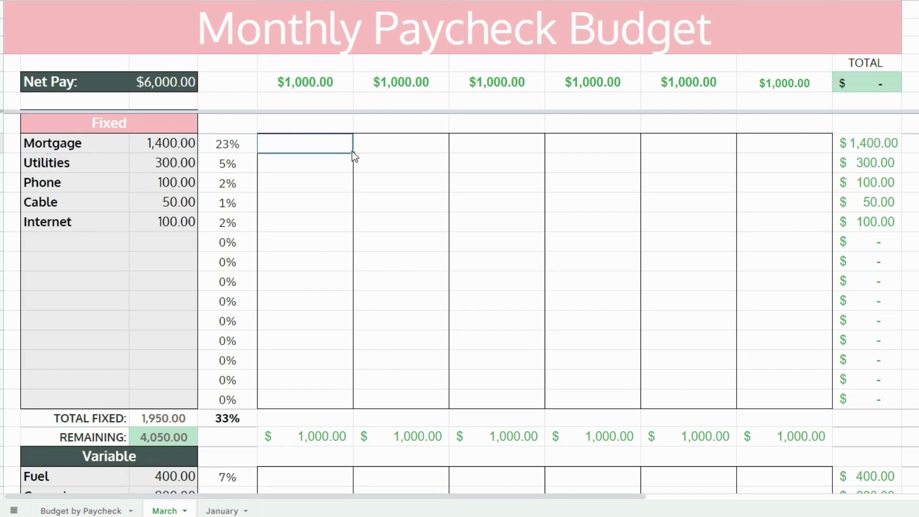
text(700)
key(Tab)
key(Tab)
text(700)
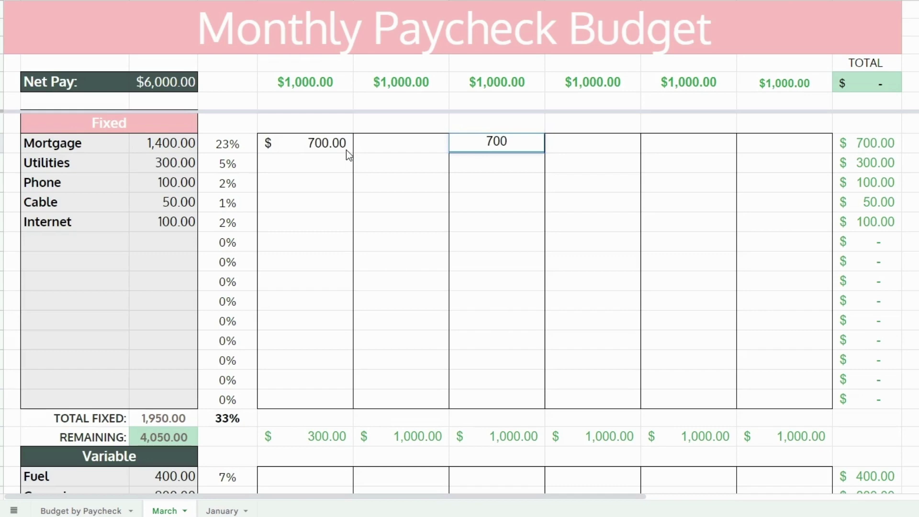
key(Tab)
click(302, 172)
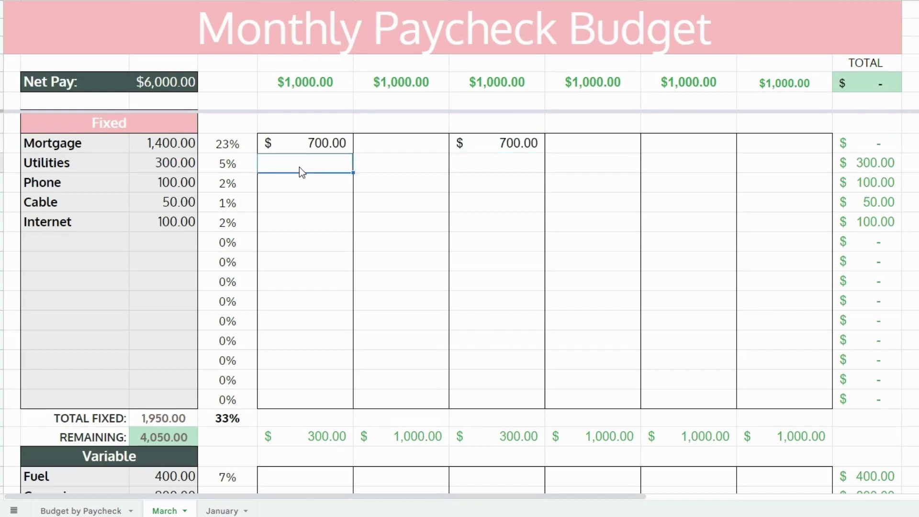
text(150)
key(Tab)
key(Tab)
text(150)
key(Tab)
- Assign Phone 100 to the second paycheck, and Cable 50 and Internet 100 to the first
click(289, 191)
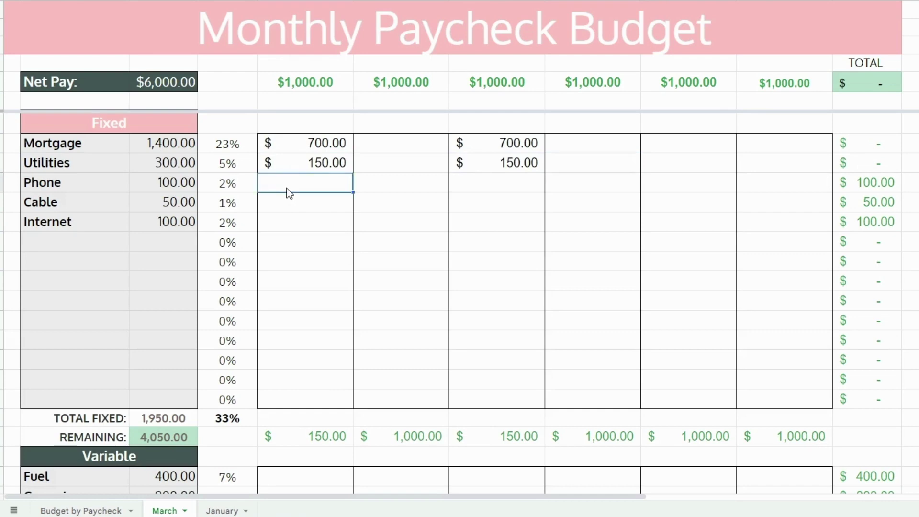
key(Tab)
text(100)
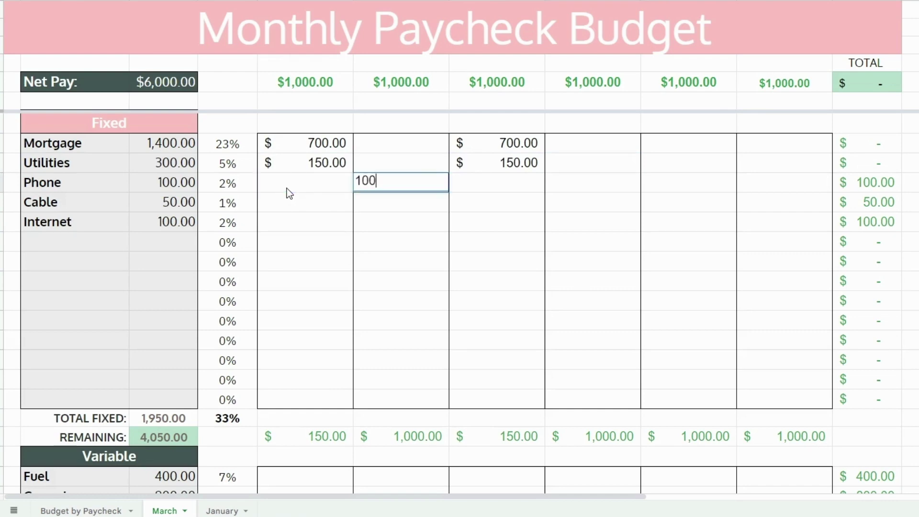
key(Tab)
click(283, 208)
text(50)
key(Tab)
text(10)
key(BackSpace)
key(BackSpace)
click(282, 223)
text(100)
key(Tab)
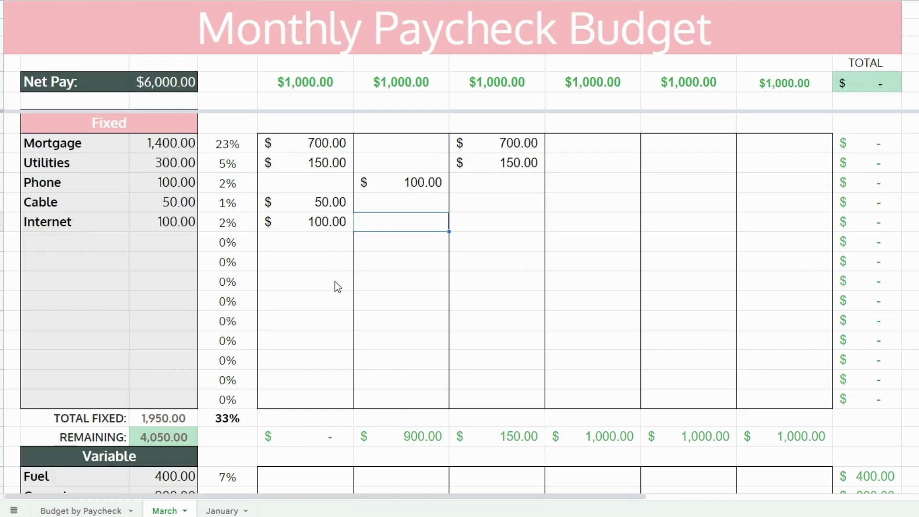
click(382, 383)
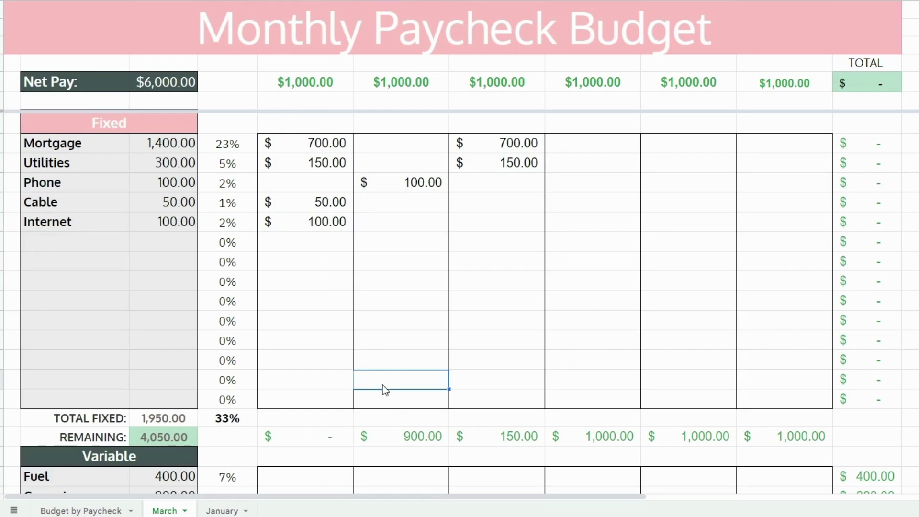
- Under the second paycheck, enter Fuel 200, Groceries 400 and Restaurants 200
scroll(376, 373, down, 3)
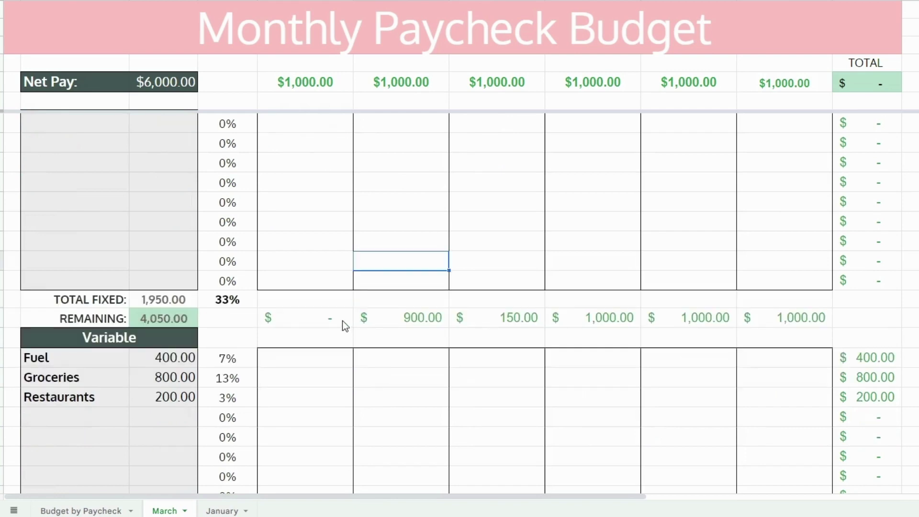
drag(342, 321, 751, 322)
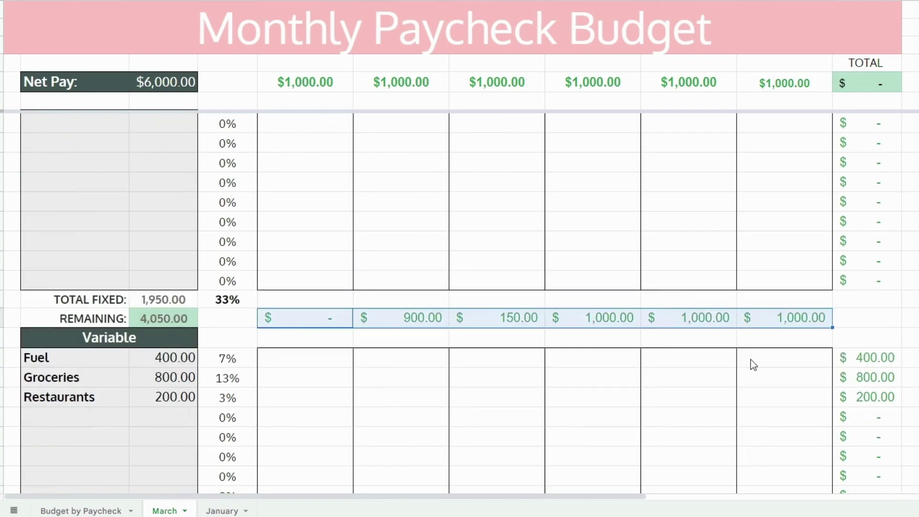
click(166, 326)
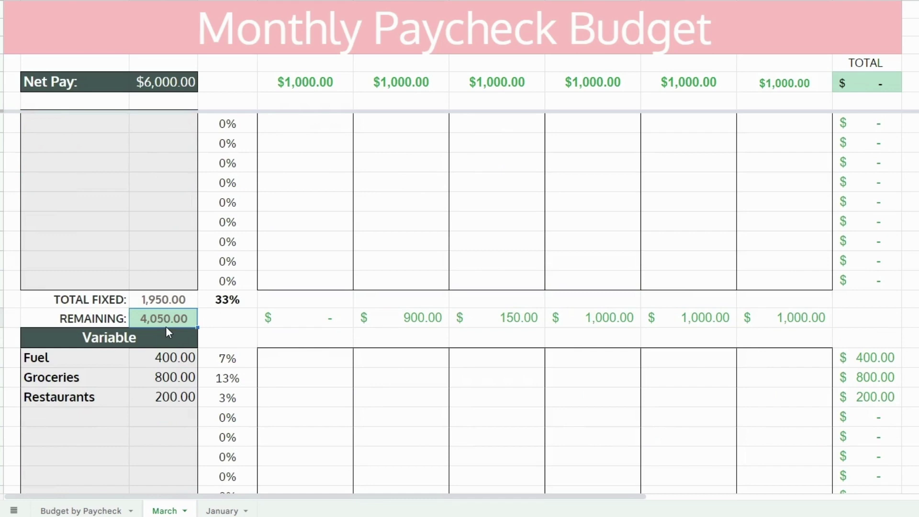
click(312, 362)
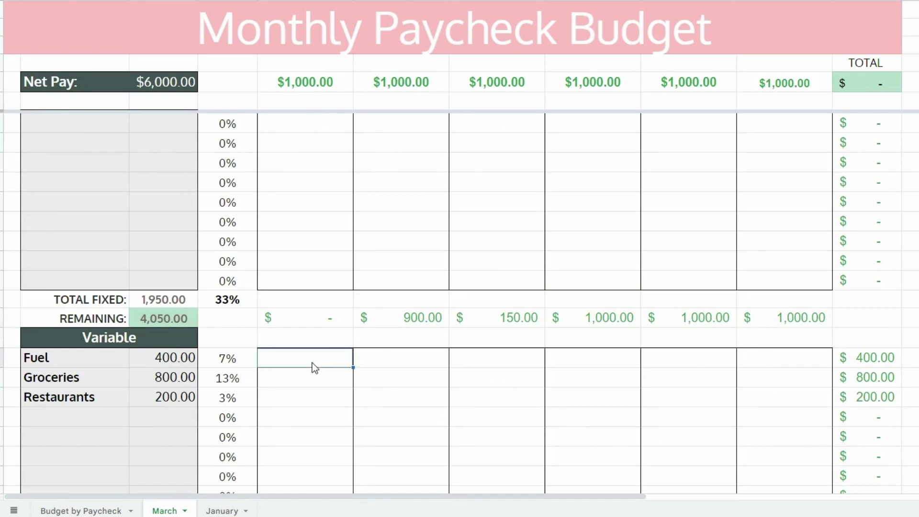
key(Right)
text(200)
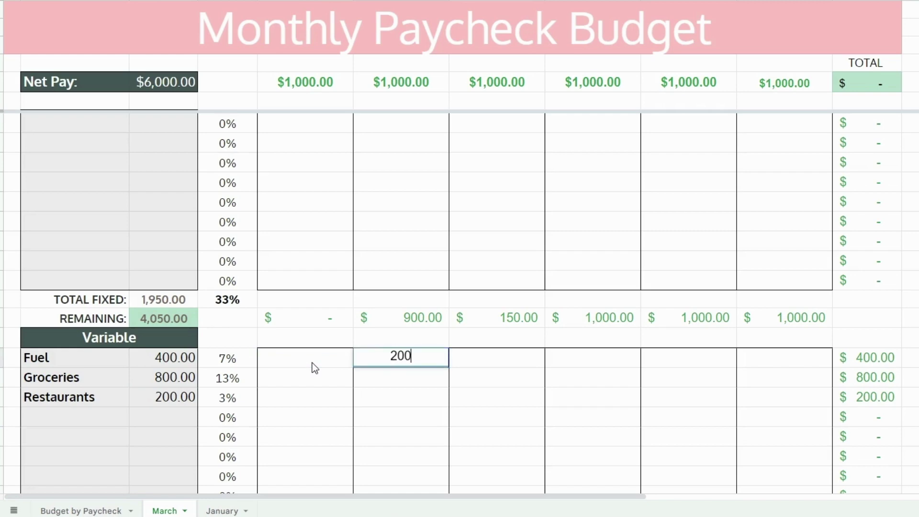
key(Tab)
key(Down)
key(Left)
text(400)
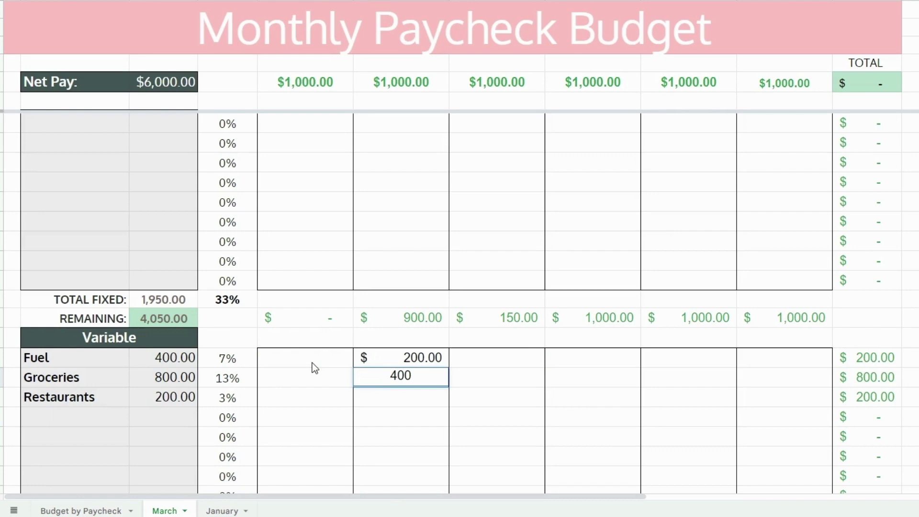
key(Return)
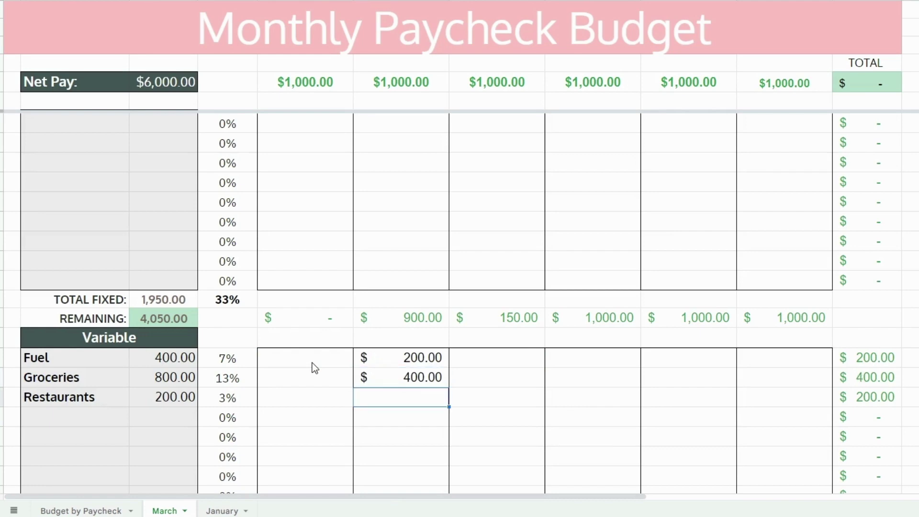
text(200)
key(Return)
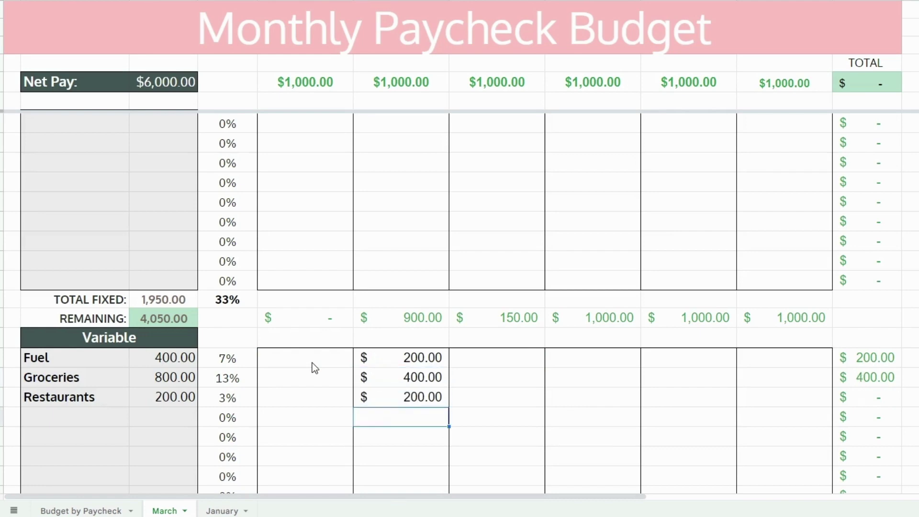
- Under the fourth paycheck, enter Fuel 200 and Groceries 400
scroll(417, 321, down, 1)
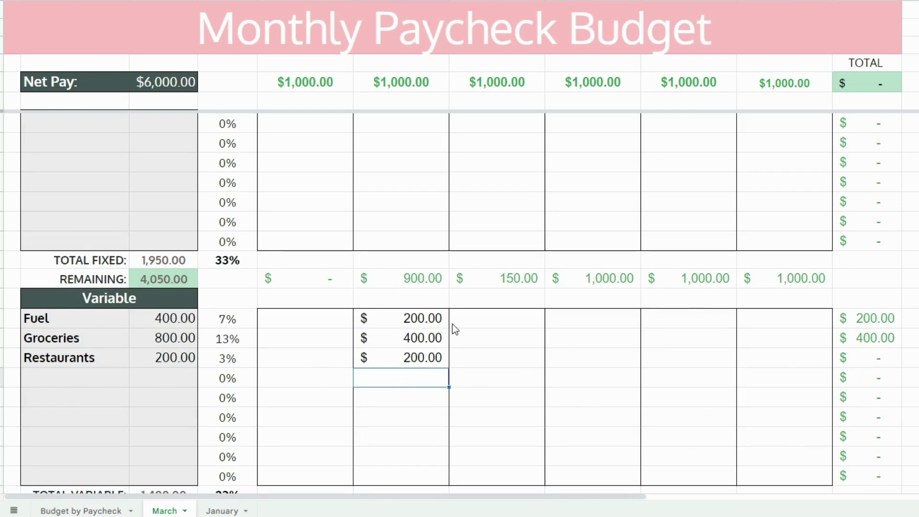
click(637, 319)
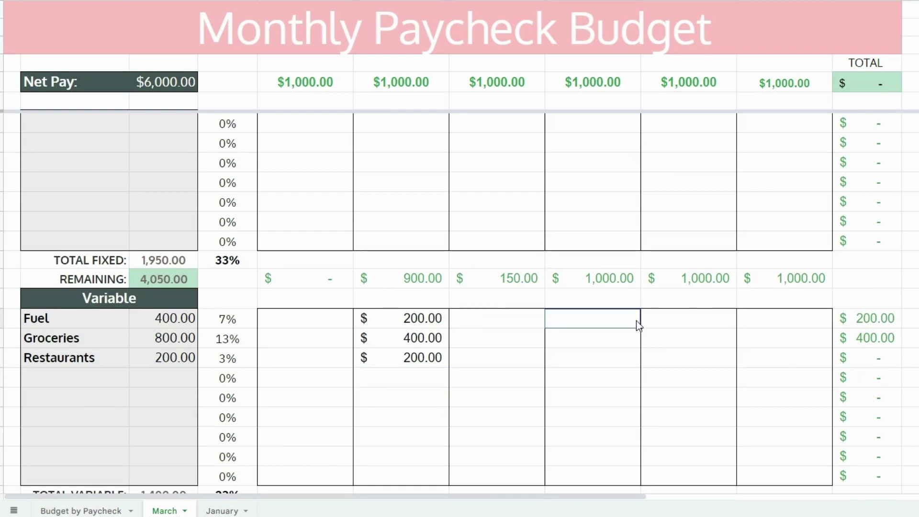
text(200)
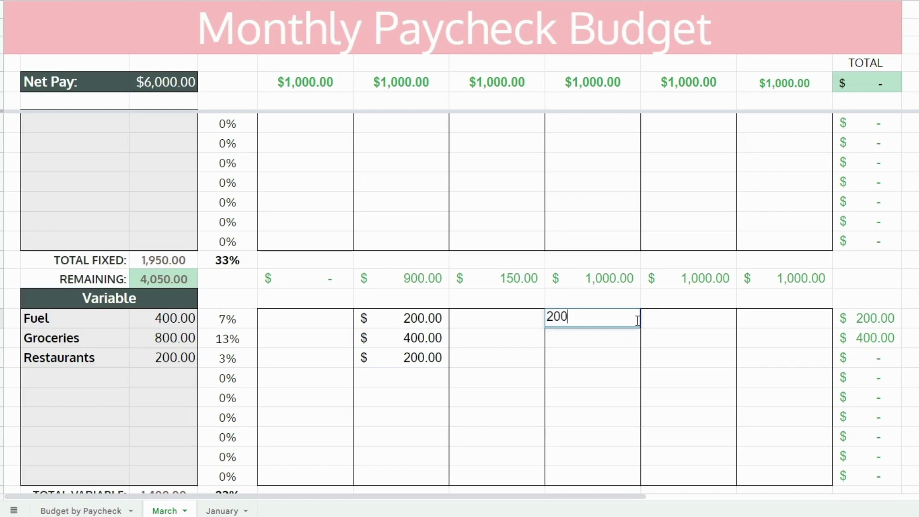
key(Return)
text(400)
key(Return)
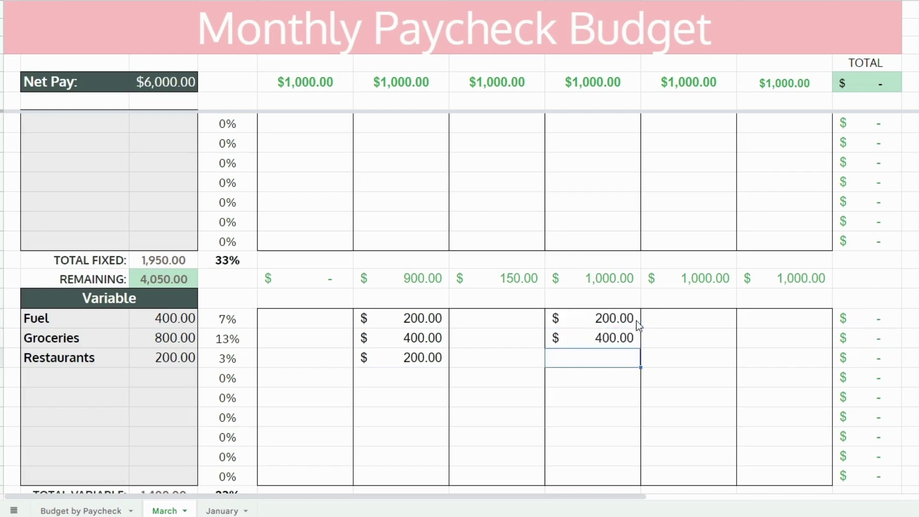
- Assign Insurance 100 and Christmas 50 to the sixth paycheck
scroll(639, 318, down, 5)
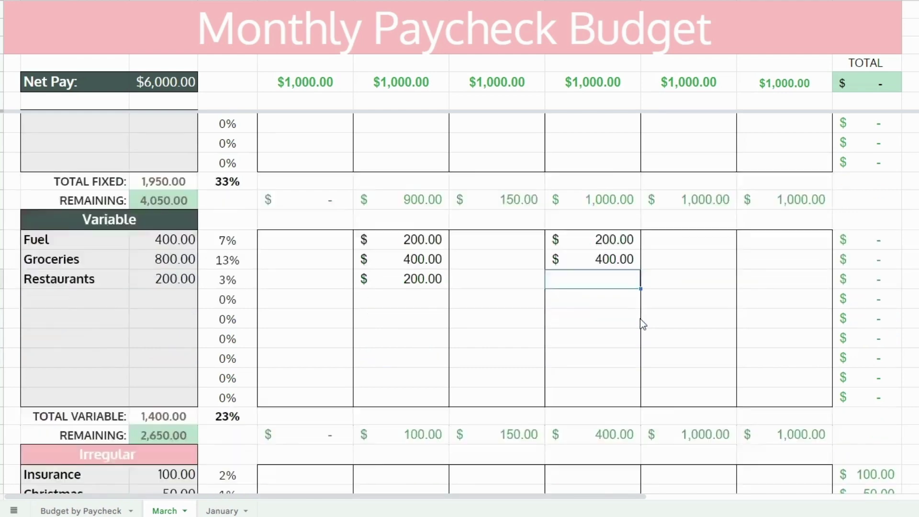
drag(444, 326, 800, 334)
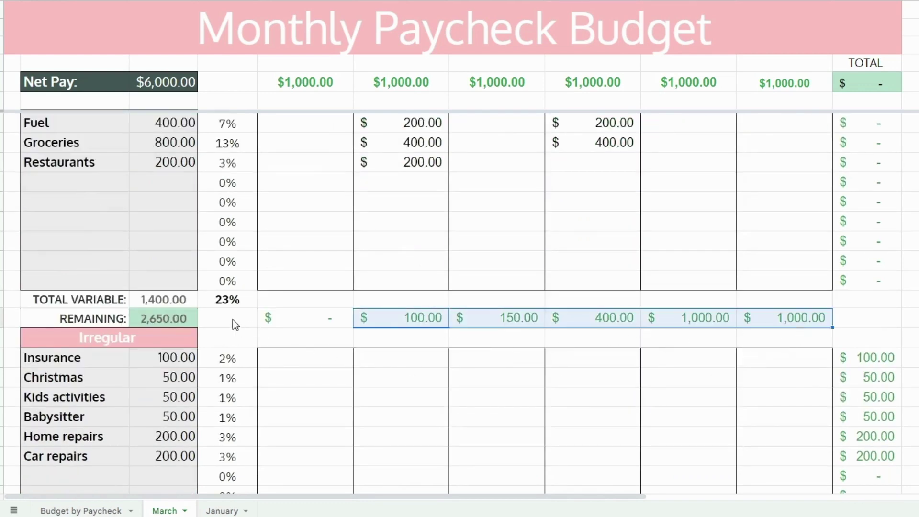
click(186, 319)
click(350, 358)
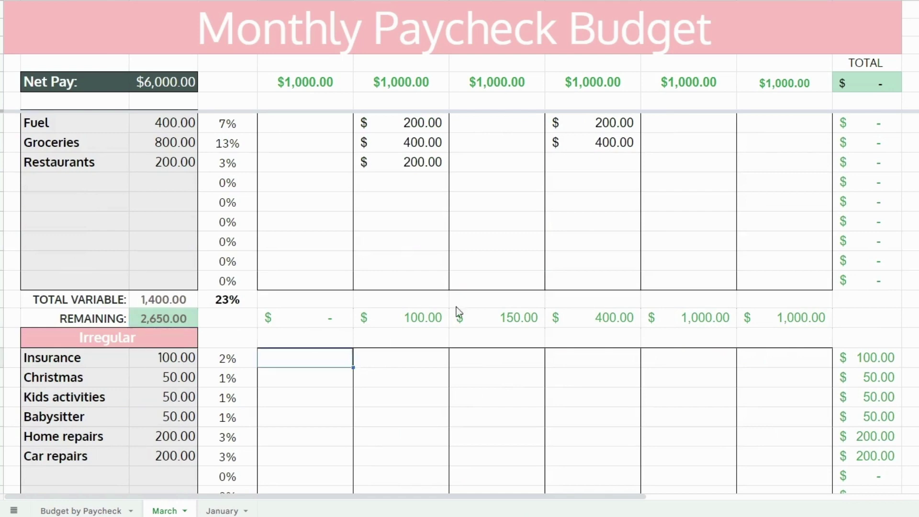
scroll(498, 302, down, 2)
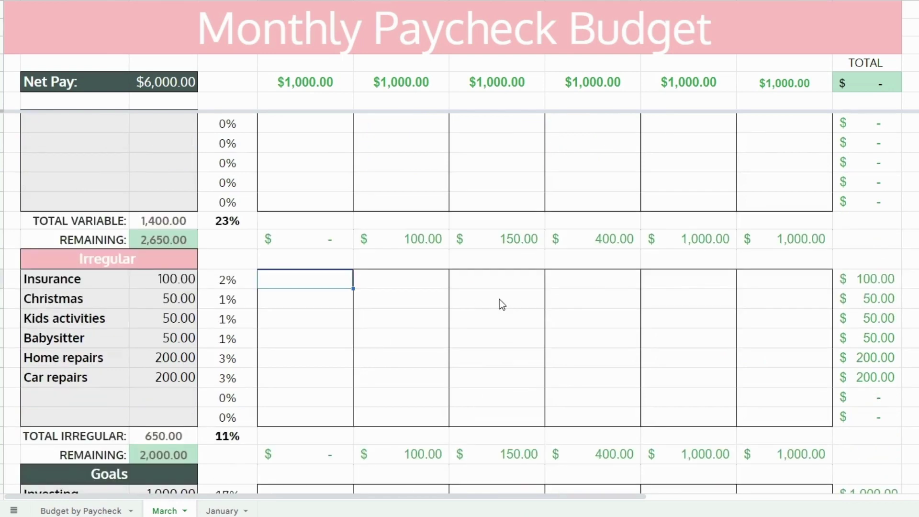
click(777, 287)
text(100)
key(Return)
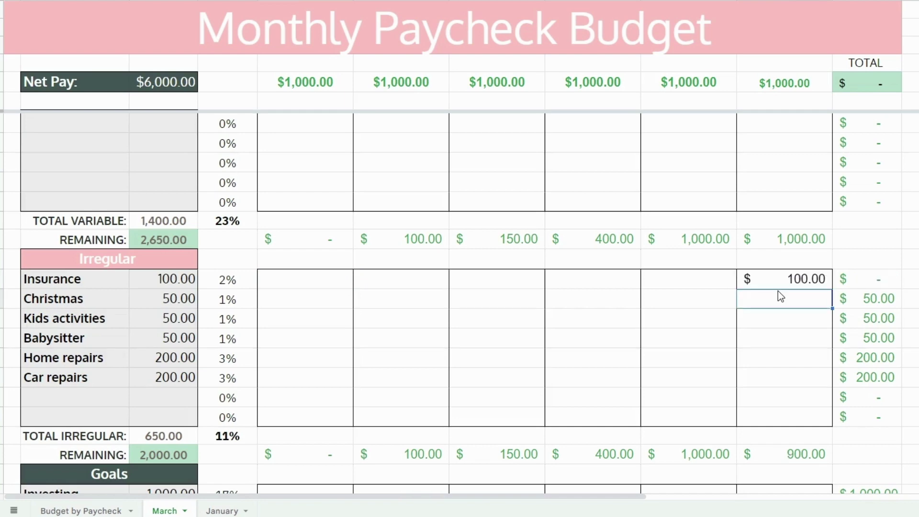
text(50)
key(Return)
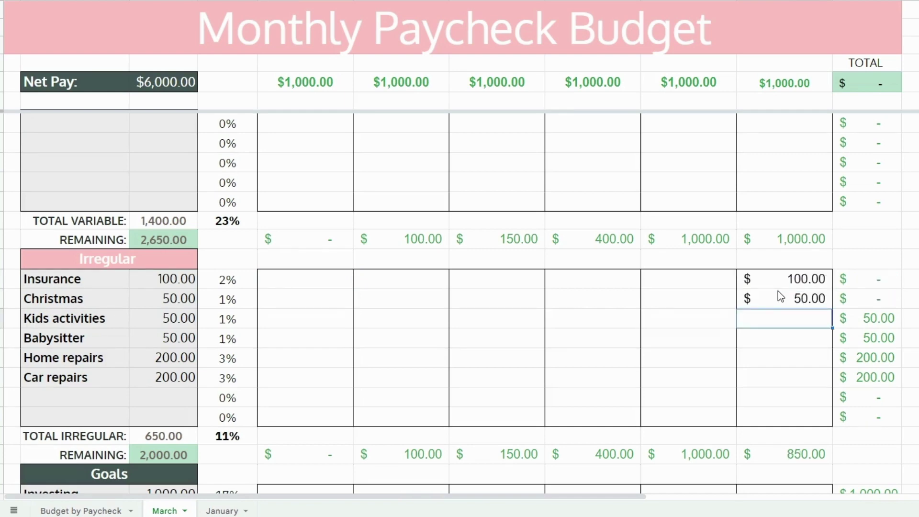
- Assign Kids activities 50, Babysitter 50, Home repairs 200 and Car repairs 200 to paycheck five
click(710, 327)
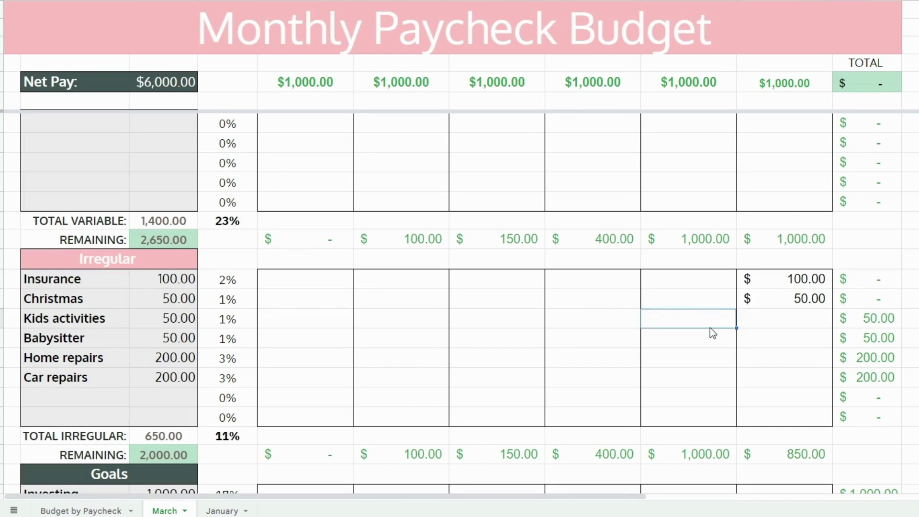
text(50)
key(Return)
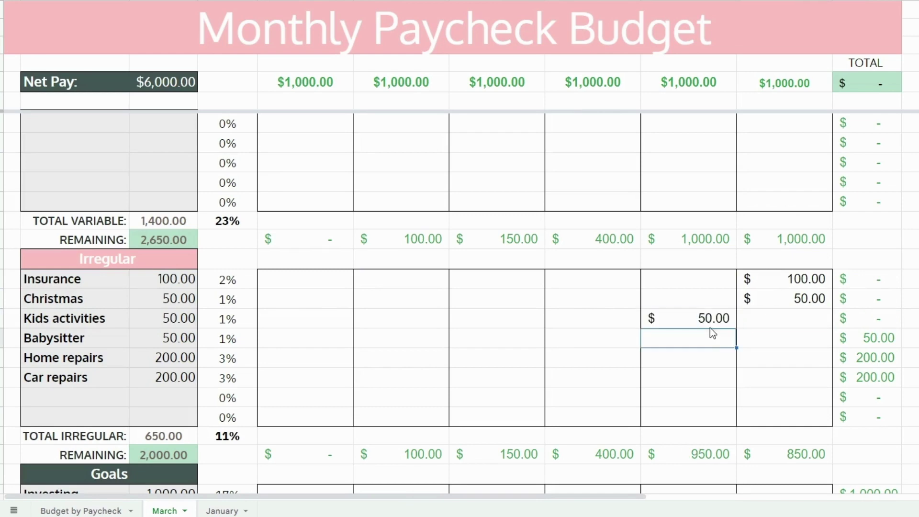
text(50)
key(Return)
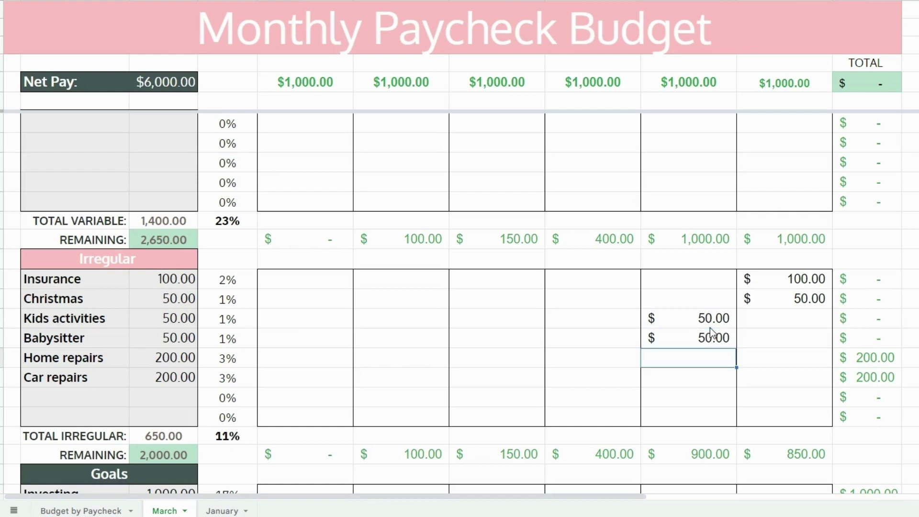
text(200)
key(Return)
text(200)
key(Return)
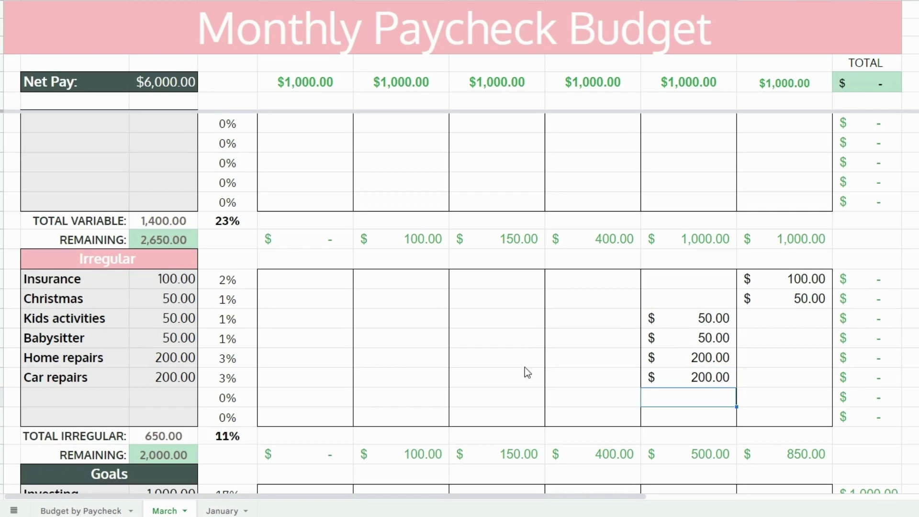
scroll(720, 320, down, 2)
drag(777, 384, 439, 384)
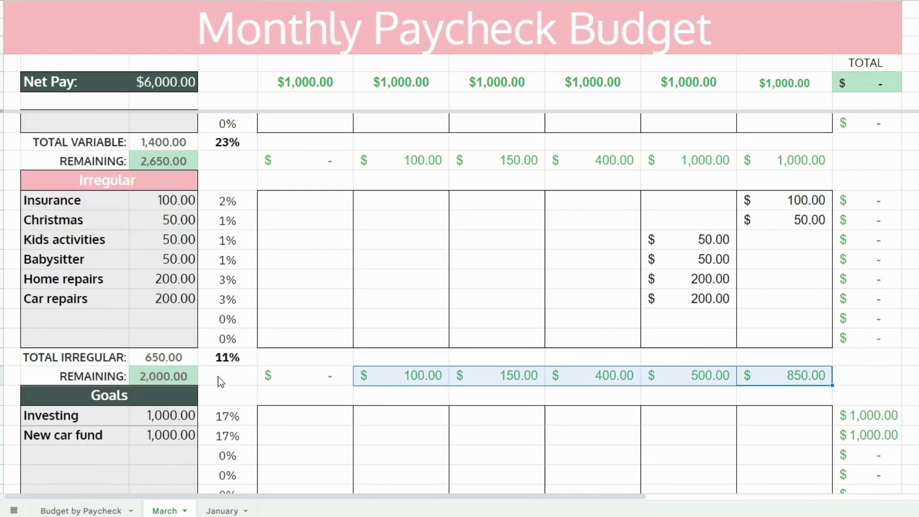
- Put 500 Investing under the fifth and sixth paychecks, zeroing those balances
click(185, 380)
scroll(220, 368, down, 2)
click(294, 345)
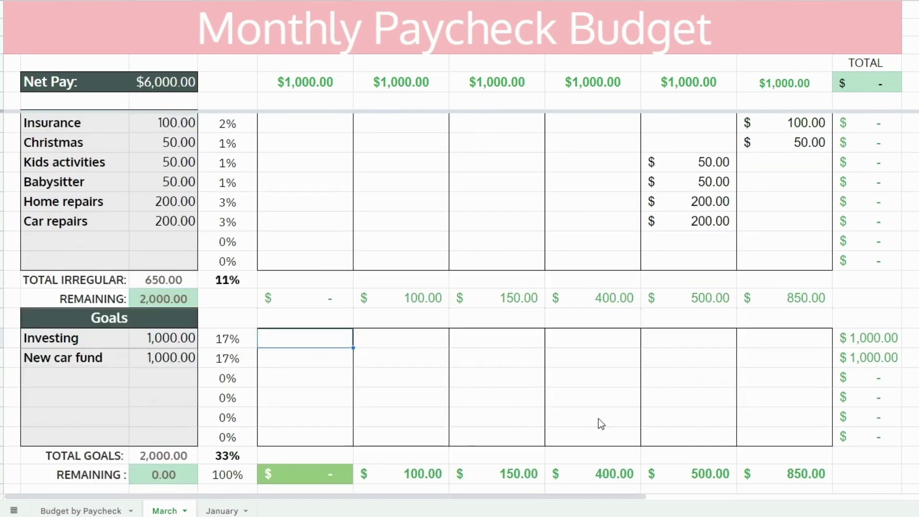
key(Right)
key(Right)
key(Right)
key(Right)
text(500)
key(Tab)
text(500)
key(Return)
scroll(611, 407, down, 1)
scroll(622, 404, down, 1)
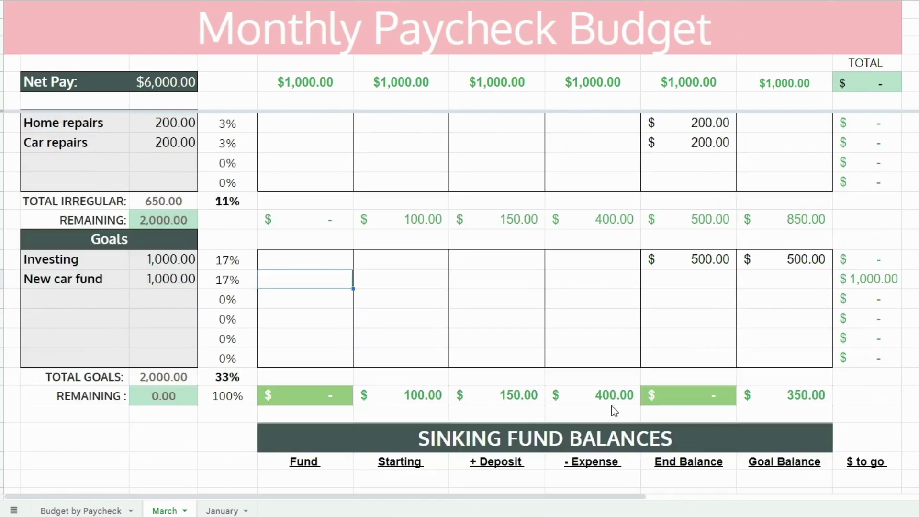
click(667, 404)
click(324, 403)
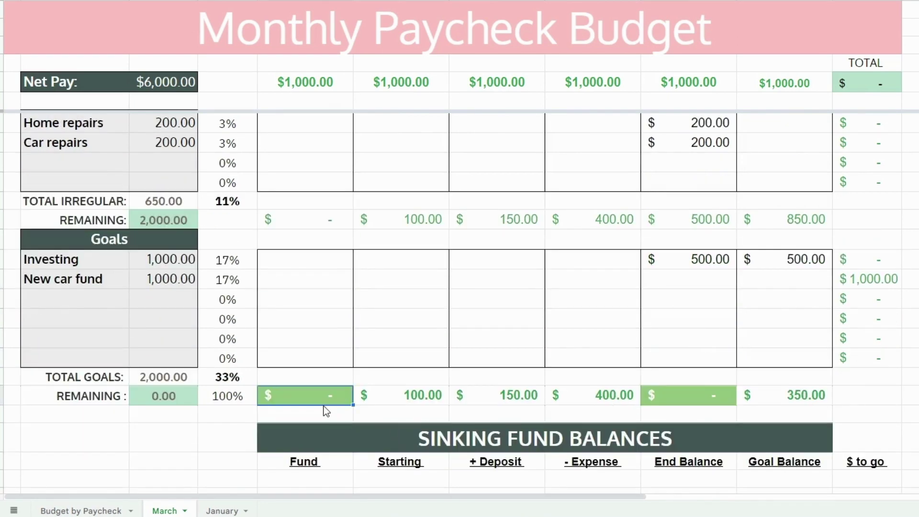
- Enter New car fund 100, 150, 400 and 350 under paychecks 2, 3, 4 and 6
click(386, 282)
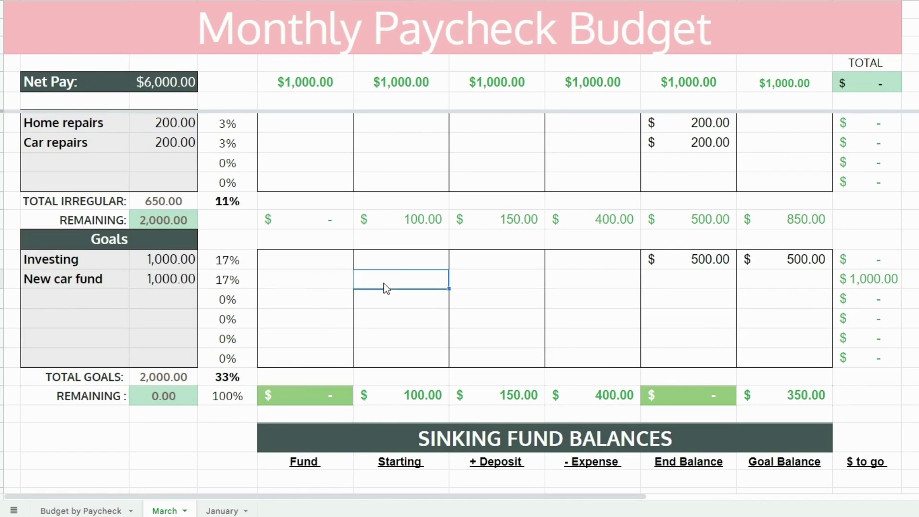
text(100)
key(Tab)
text(150)
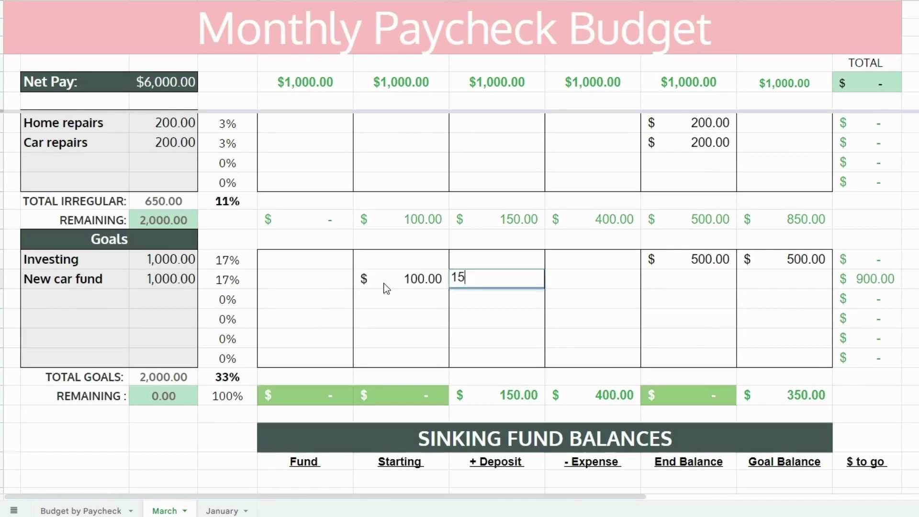
key(Tab)
text(400)
key(Tab)
key(Tab)
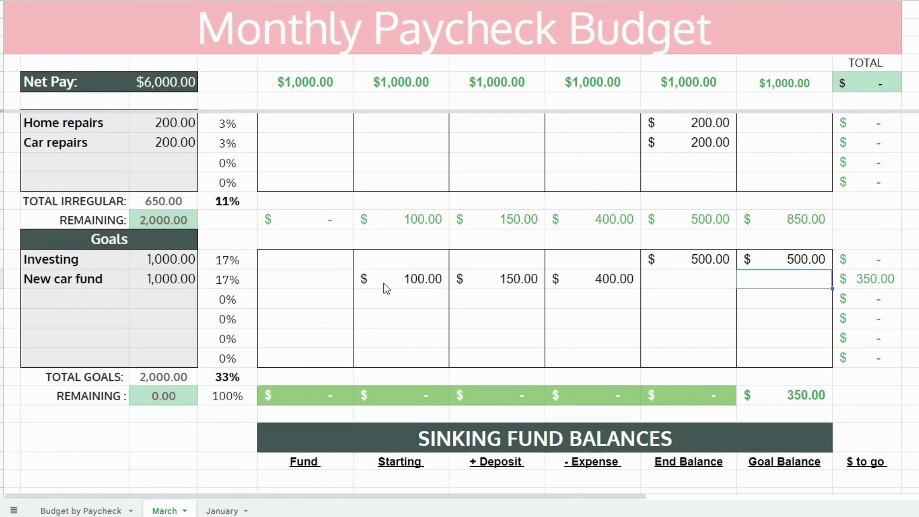
text(350)
key(Return)
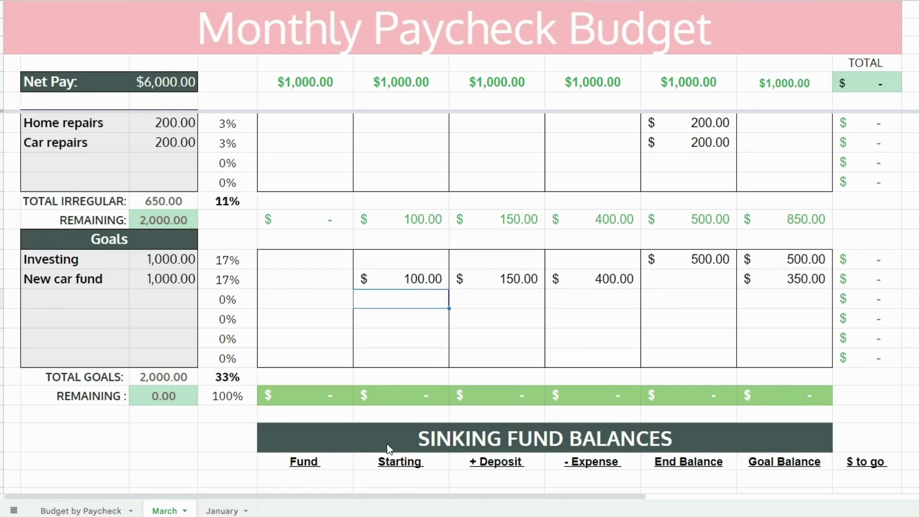
click(330, 400)
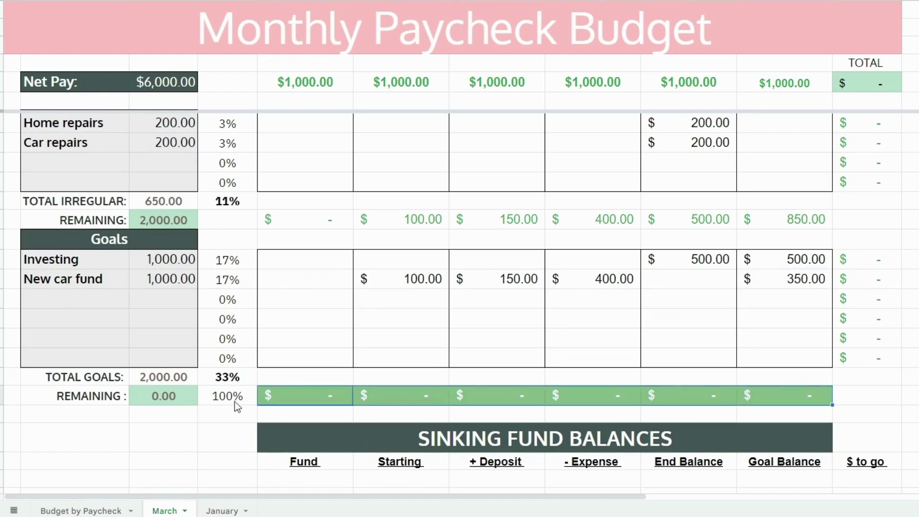
click(166, 403)
scroll(165, 403, up, 10)
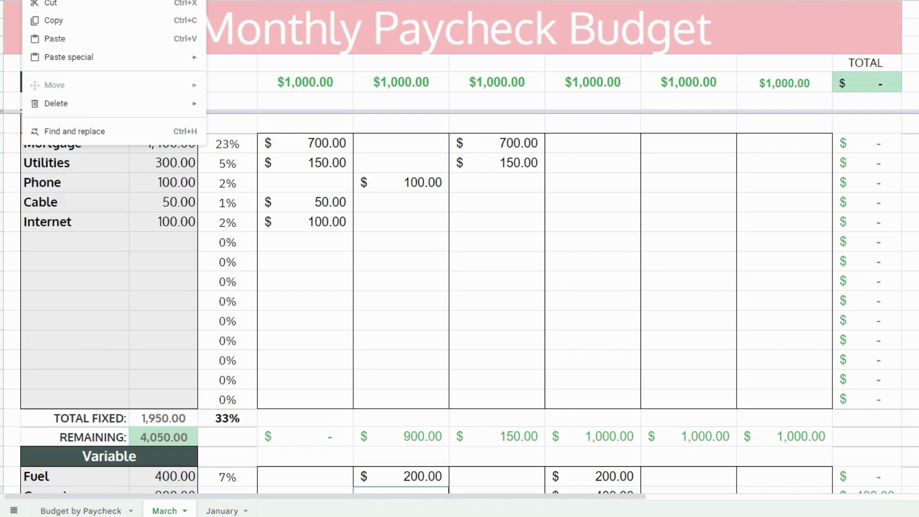
- Download the budget as Microsoft Excel (.xlsx) and open the downloaded file
key(Left)
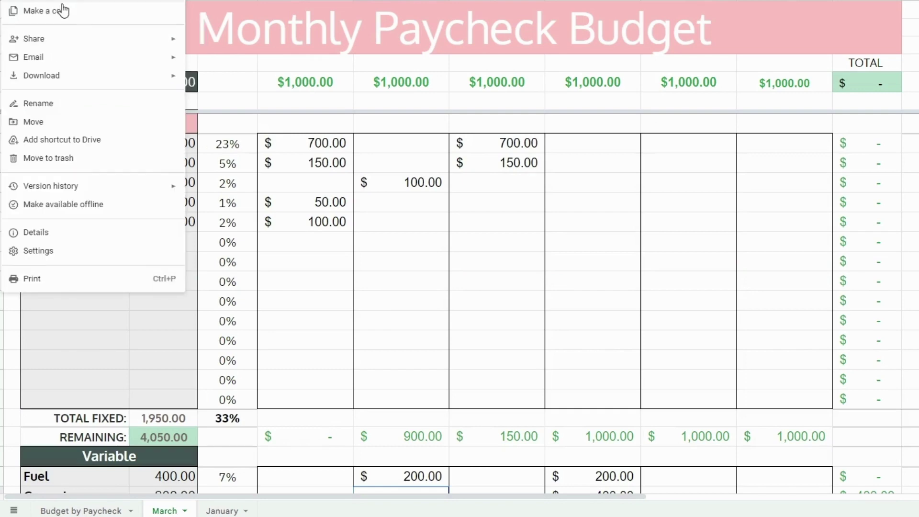
mouse_move(87, 44)
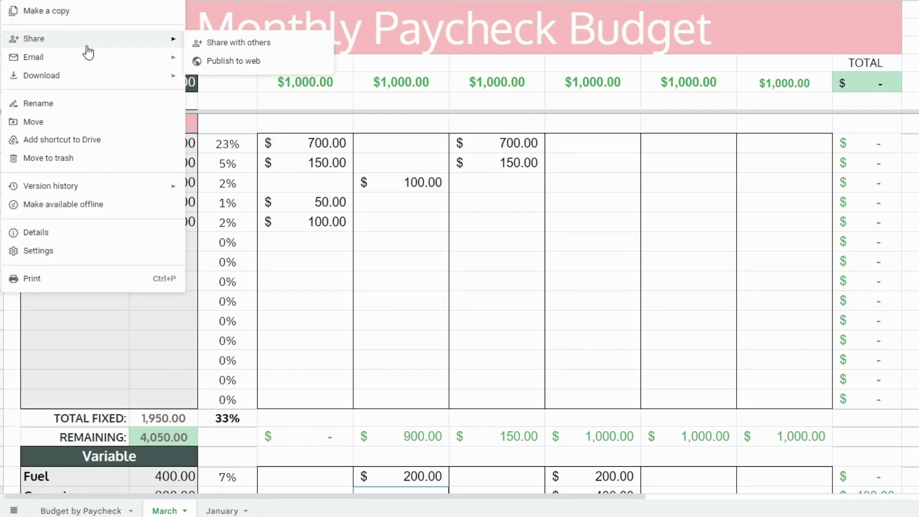
mouse_move(93, 82)
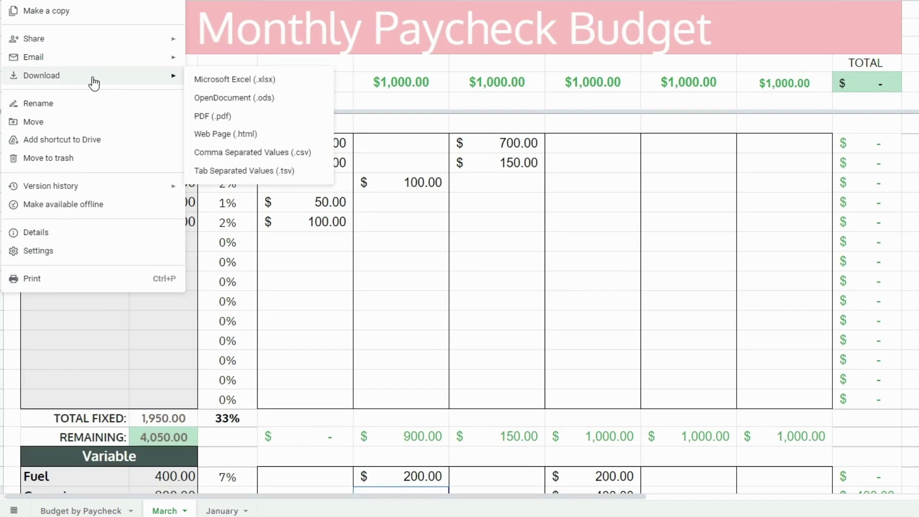
click(290, 87)
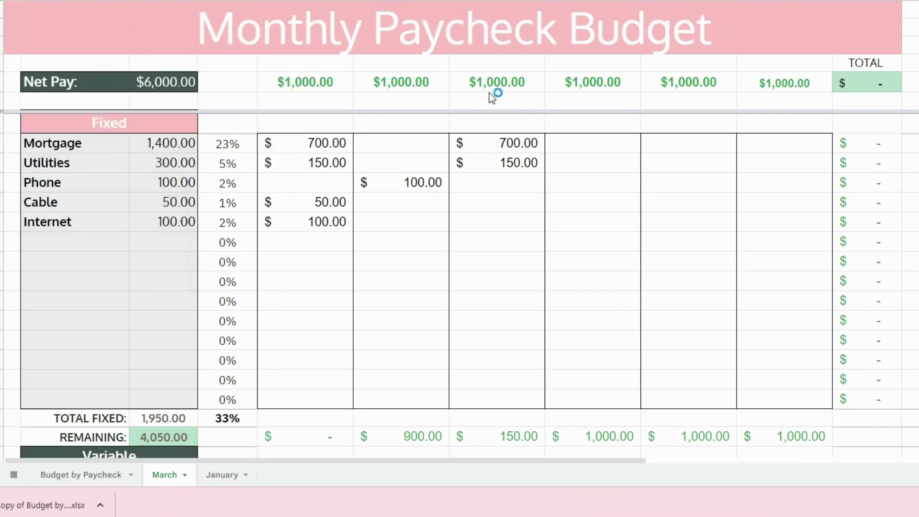
click(48, 513)
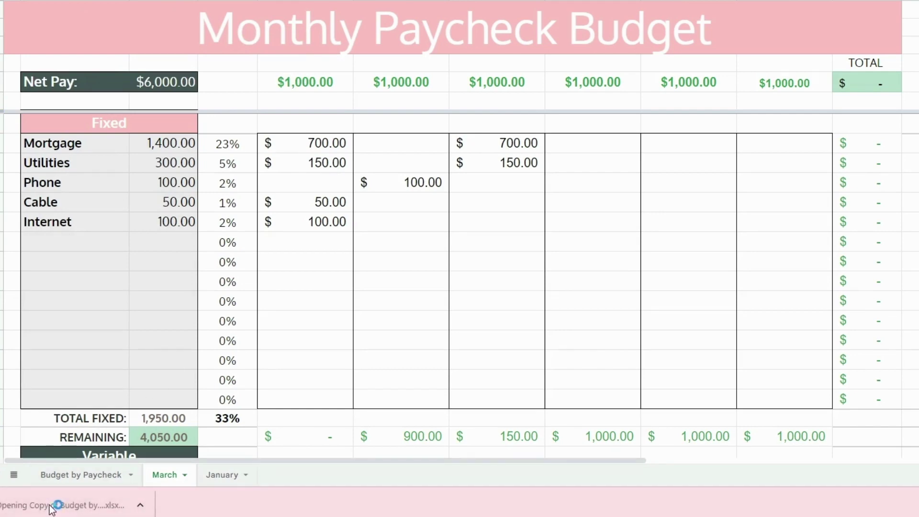